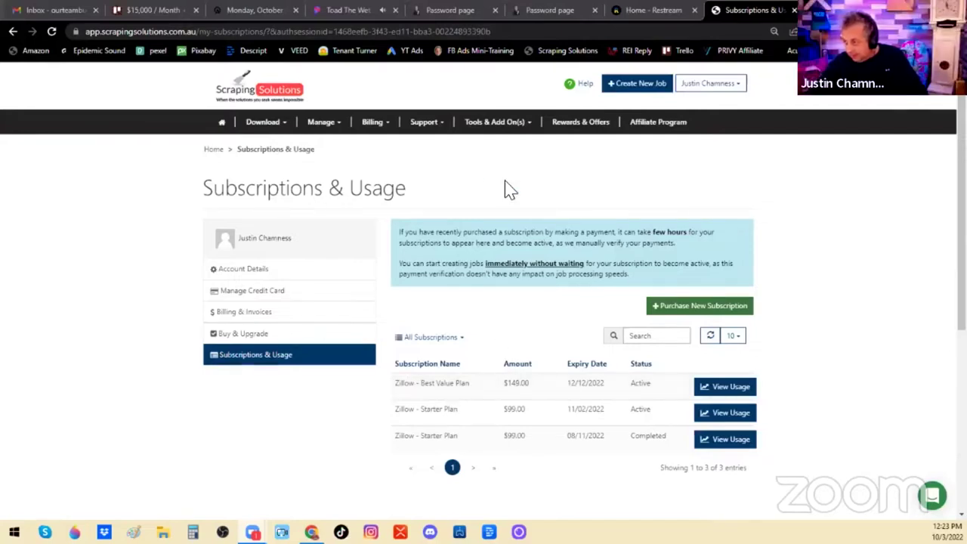
Step: Go to Manage > Data Extraction Jobs and select the running once-off Florida $1M+ Zillow job's details
{"action": "left_click", "coordinate": [337, 132]}
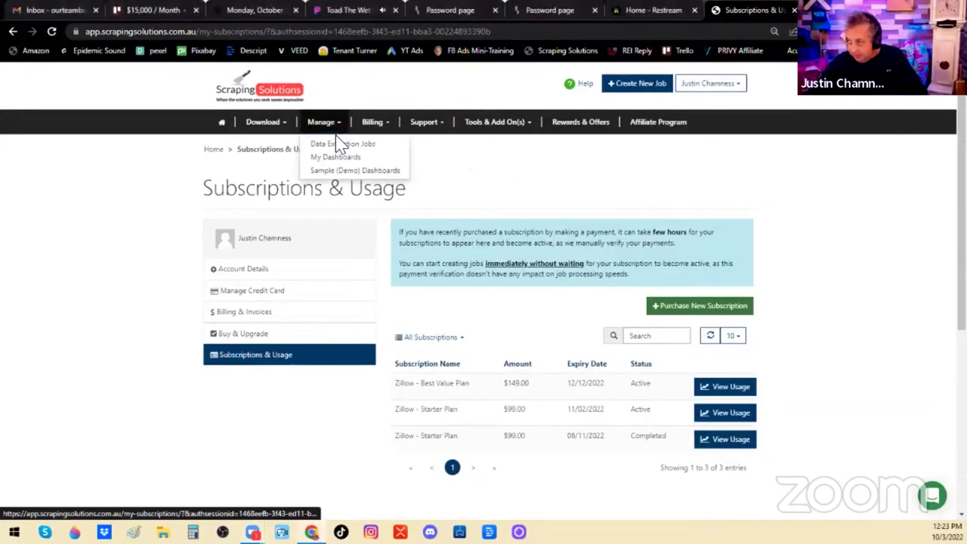
{"action": "left_click", "coordinate": [339, 144]}
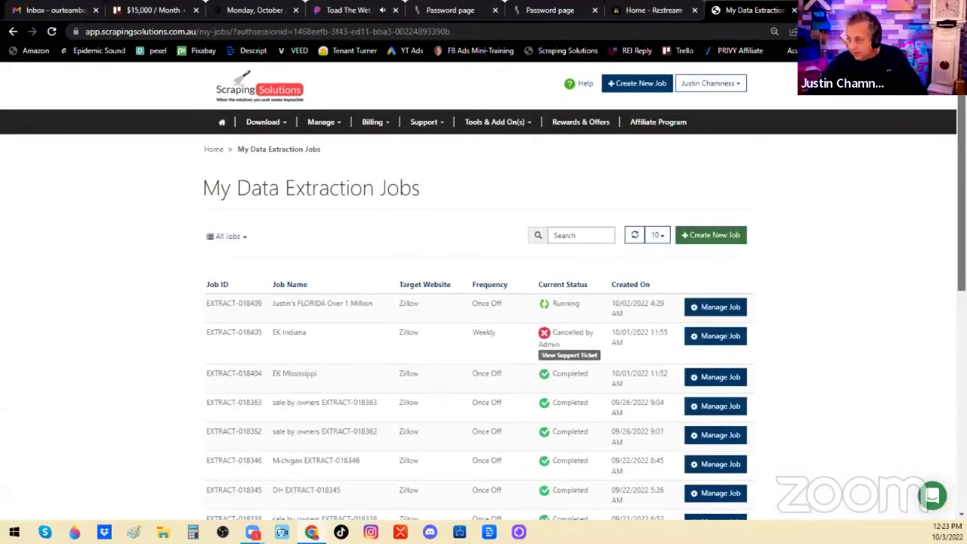
{"action": "scroll", "coordinate": [722, 189], "scroll_direction": "down", "scroll_amount": 1}
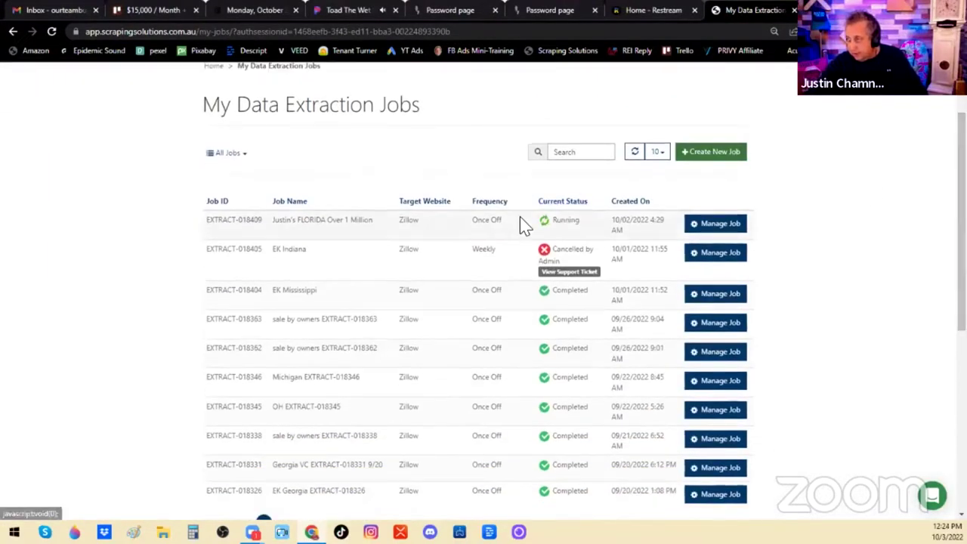
{"action": "triple_click", "coordinate": [225, 221]}
{"action": "mouse_move", "coordinate": [215, 220]}
{"action": "left_mouse_down"}
{"action": "mouse_move", "coordinate": [205, 220]}
{"action": "mouse_move", "coordinate": [637, 234]}
{"action": "left_mouse_up"}
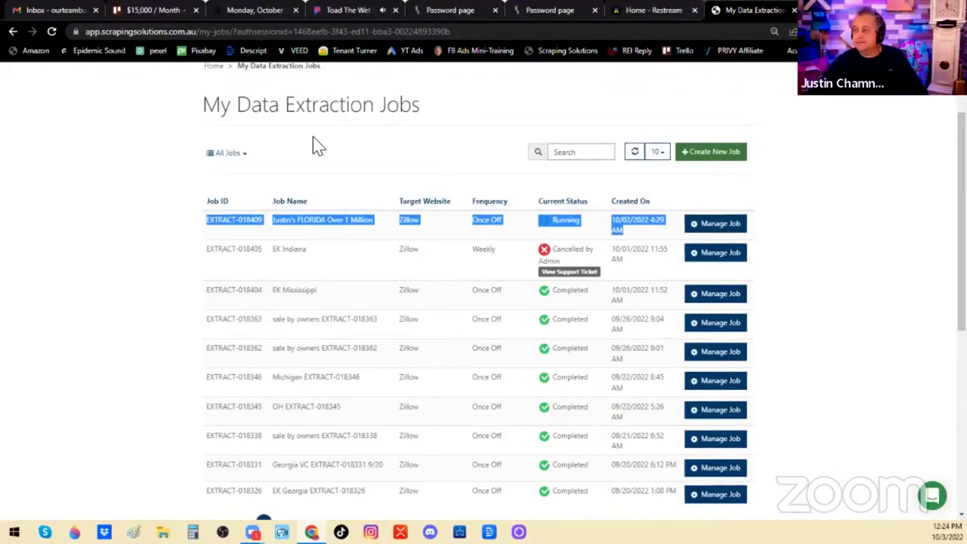
Step: Create a job named with the user's first name plus 'Texas', targeting Zillow, and add a Zillow search
{"action": "left_click", "coordinate": [689, 153]}
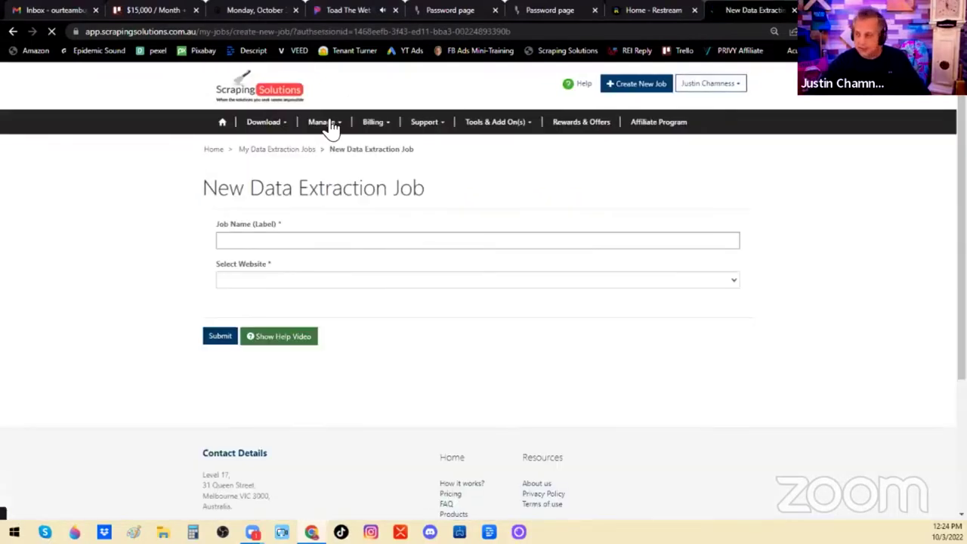
{"action": "left_click", "coordinate": [274, 240]}
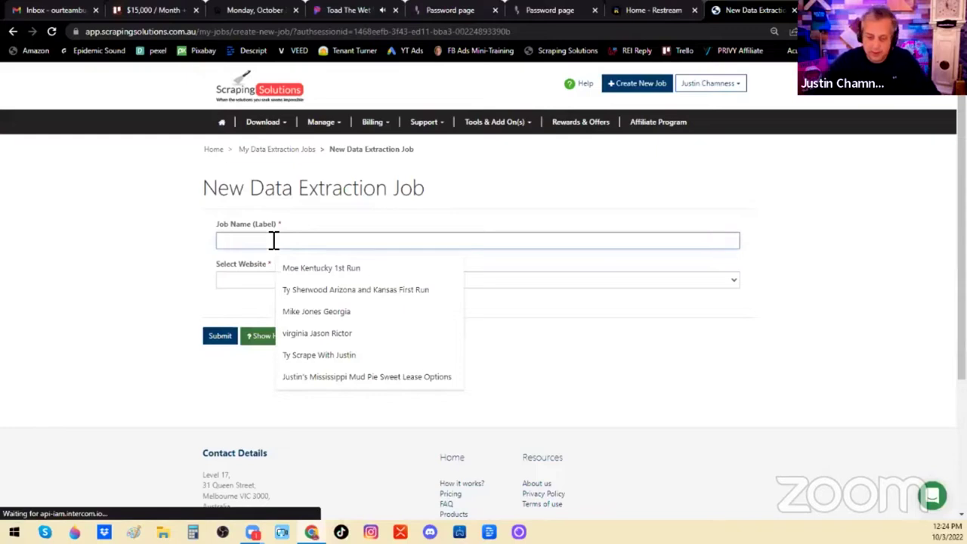
{"action": "type", "text": "Justin Texas"}
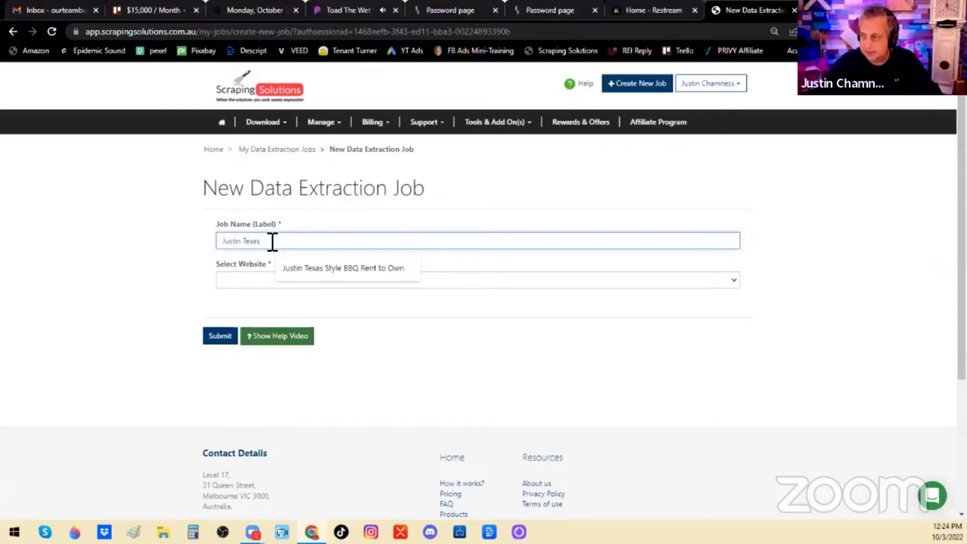
{"action": "left_click", "coordinate": [239, 282]}
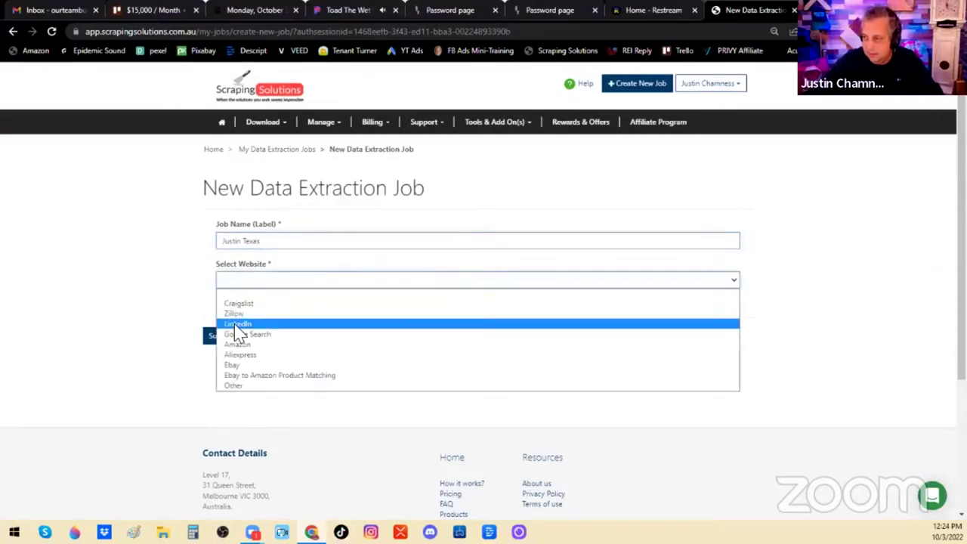
{"action": "left_click", "coordinate": [237, 314]}
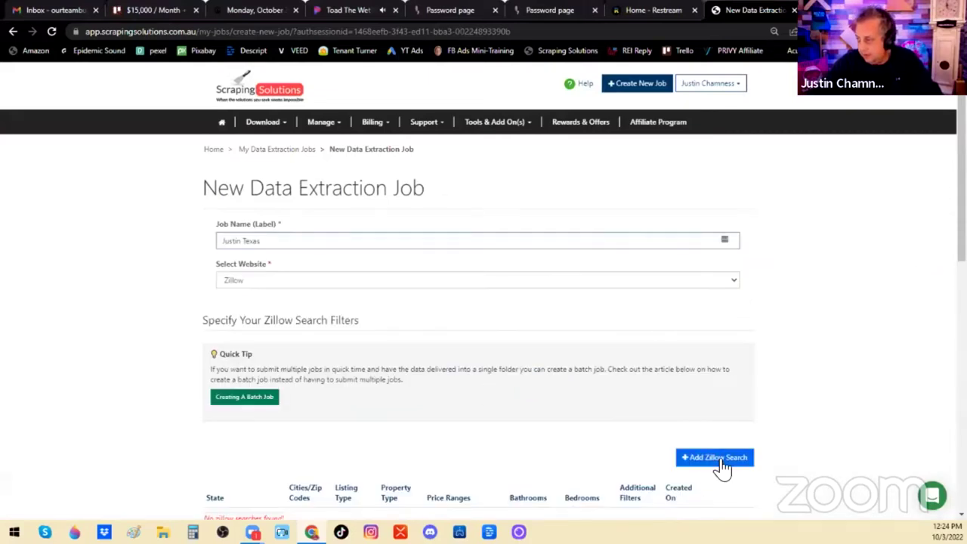
{"action": "left_click", "coordinate": [719, 460]}
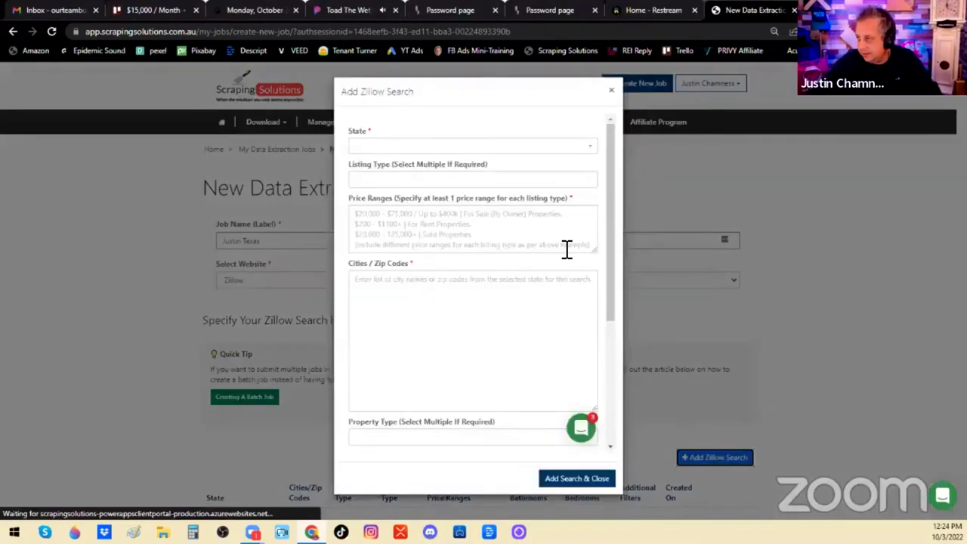
Step: Set the Zillow search state to TX - Texas with listing type For Sale (By Owner)
{"action": "left_click", "coordinate": [456, 151]}
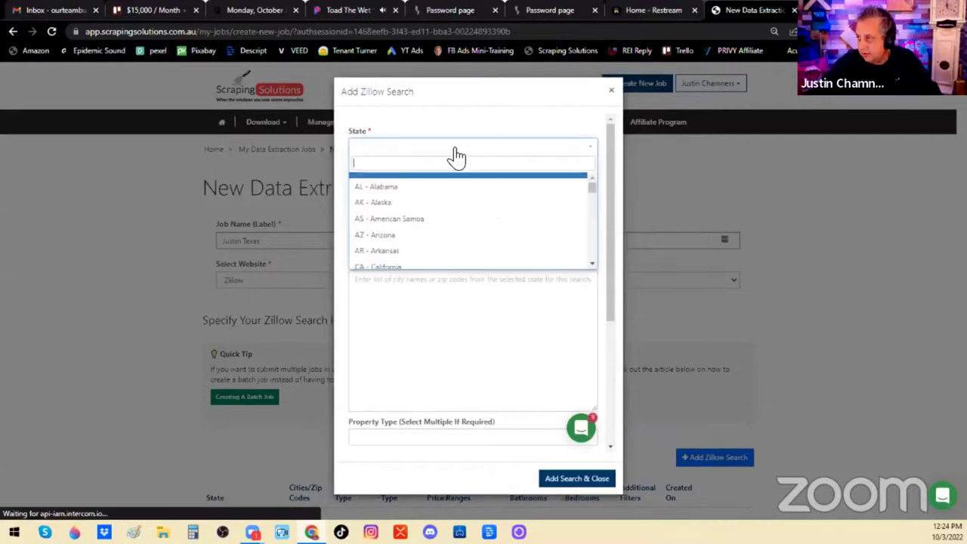
{"action": "type", "text": "t"}
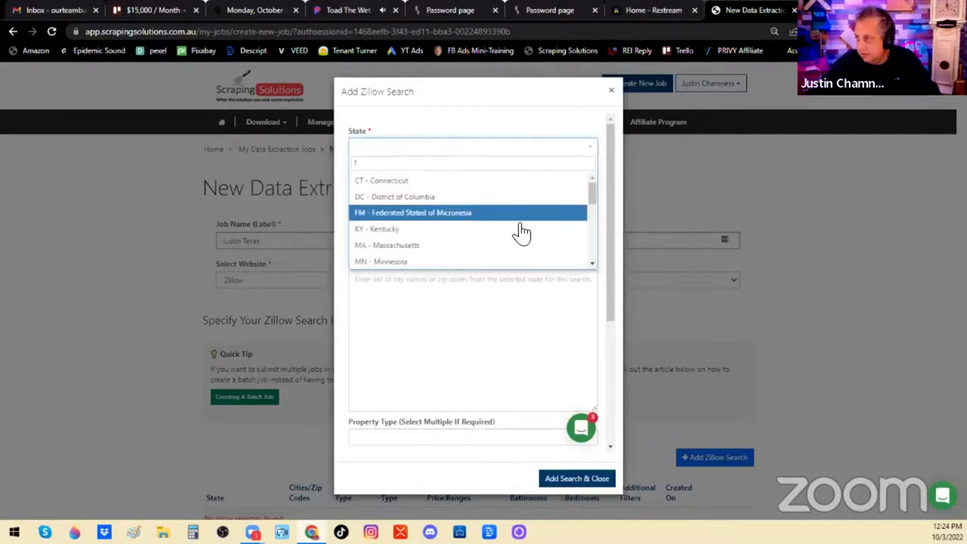
{"action": "left_click_drag", "start_coordinate": [595, 199], "coordinate": [597, 242]}
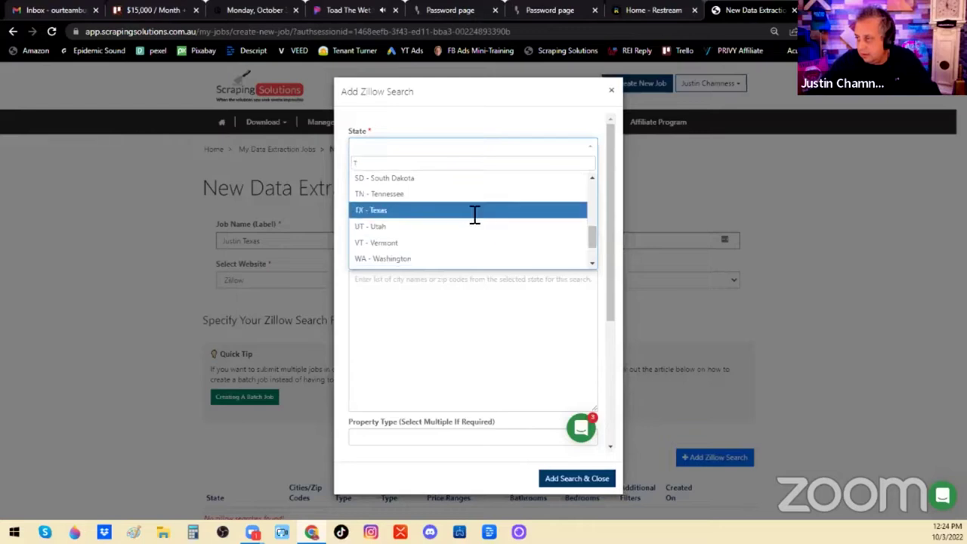
{"action": "left_click", "coordinate": [472, 210]}
{"action": "left_click", "coordinate": [417, 181]}
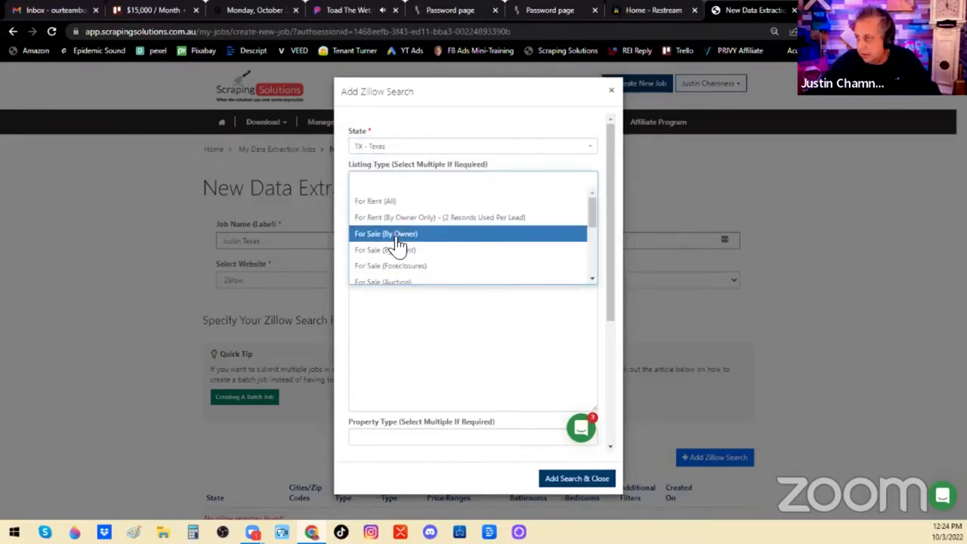
{"action": "left_click", "coordinate": [398, 235]}
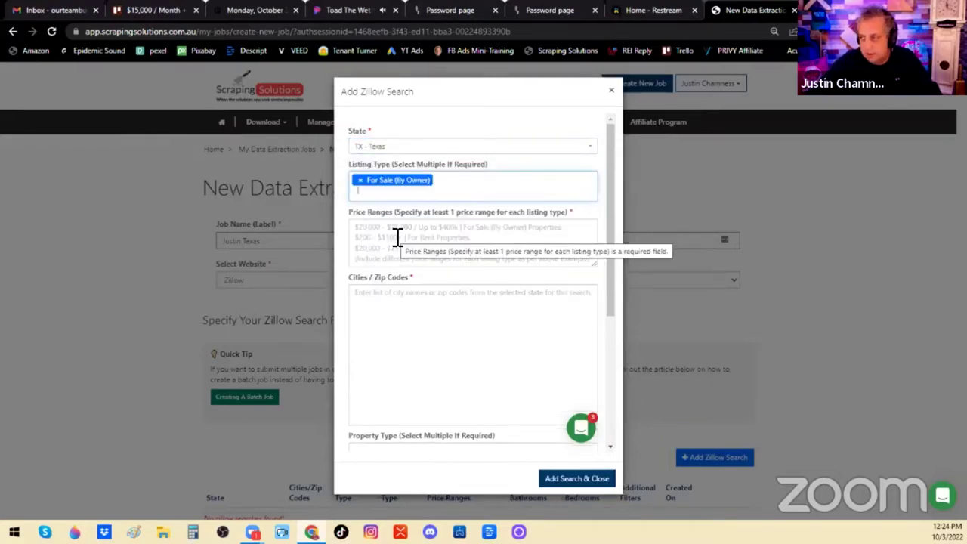
Step: Enter a $1,000,000-and-up price range and 'The Whole State' as the area
{"action": "left_click", "coordinate": [396, 238]}
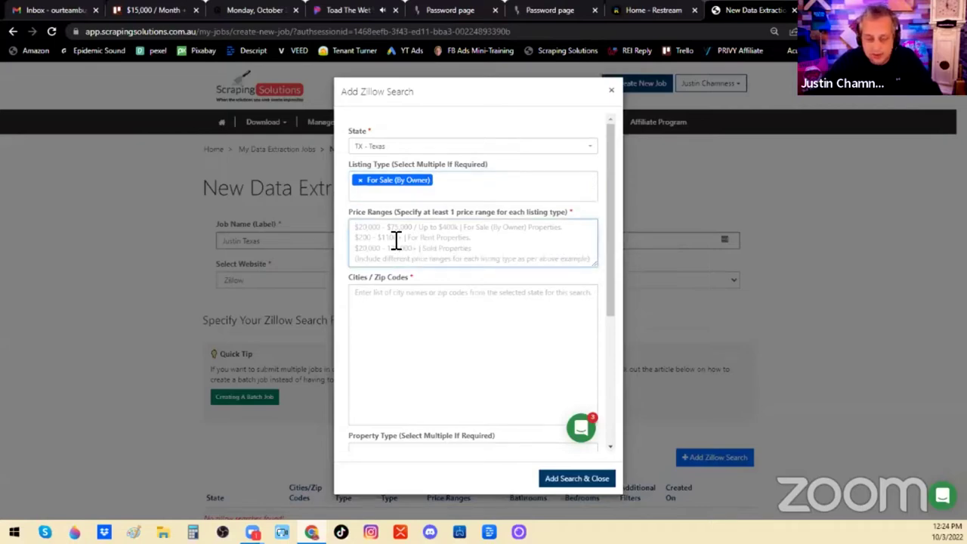
{"action": "type", "text": "1,000,000 and Up Please"}
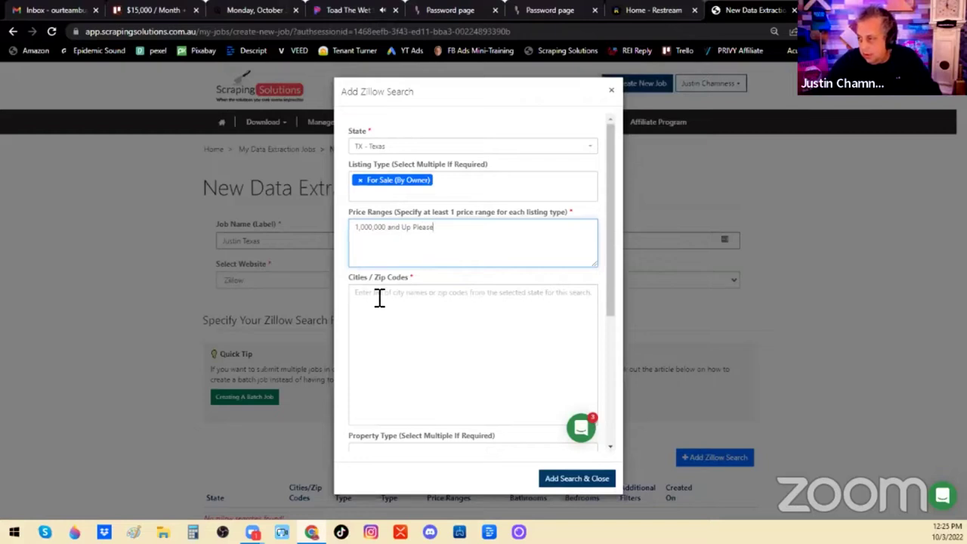
{"action": "left_click", "coordinate": [379, 299]}
{"action": "type", "text": "The Whole State"}
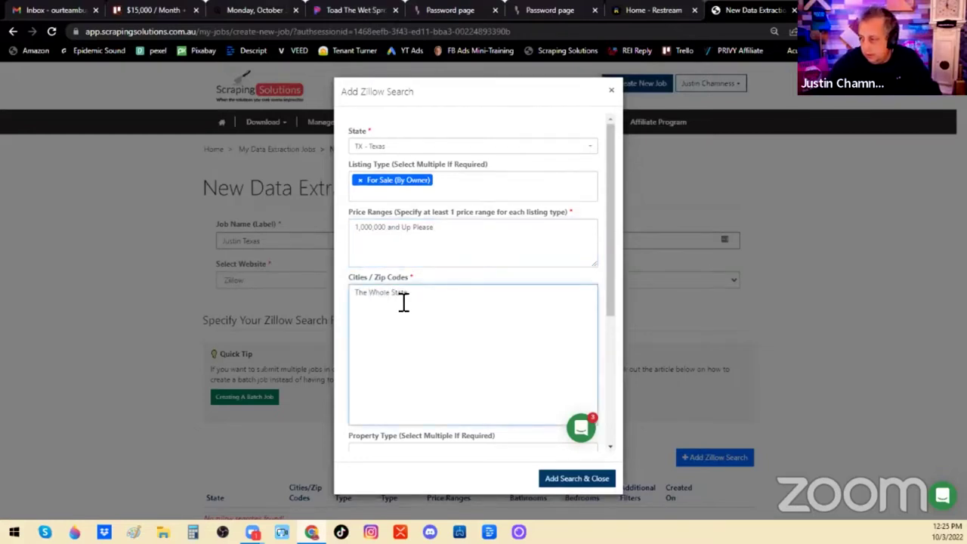
{"action": "left_click_drag", "start_coordinate": [607, 306], "coordinate": [615, 366]}
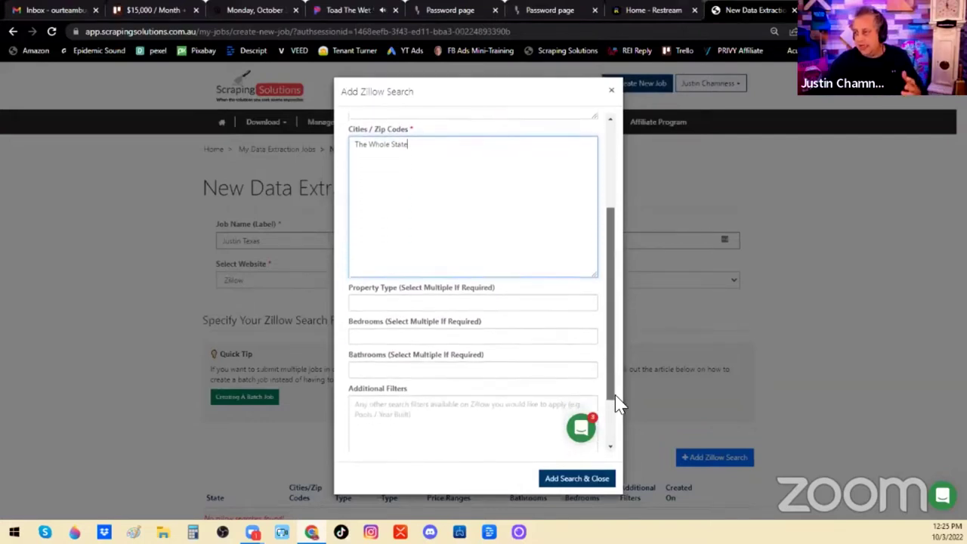
{"action": "left_click_drag", "start_coordinate": [616, 367], "coordinate": [619, 423]}
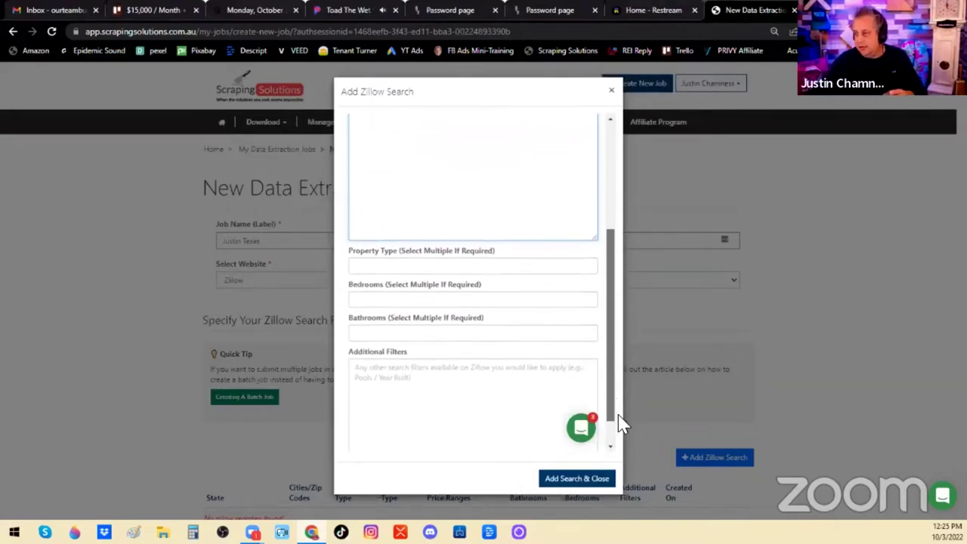
{"action": "left_click", "coordinate": [429, 249]}
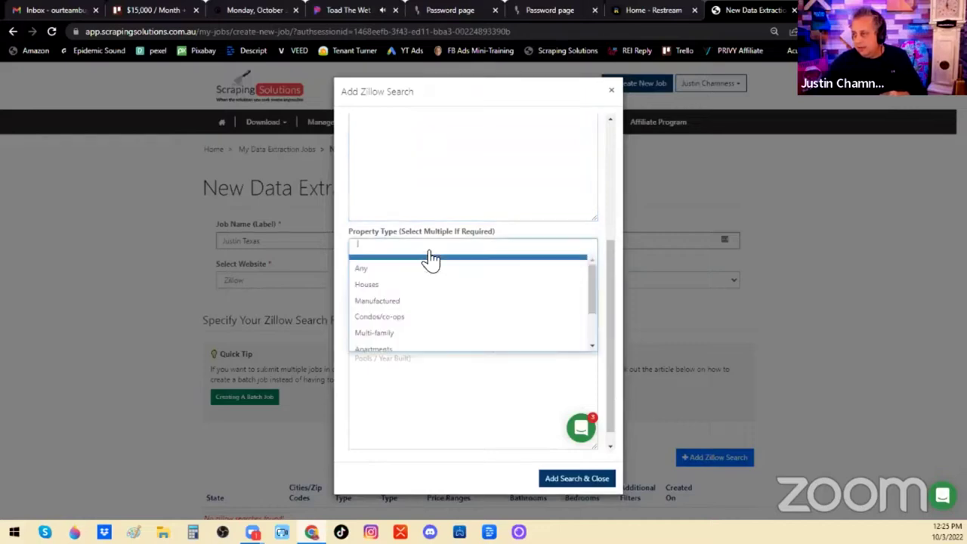
Step: Add Houses, Condos/co-ops, Townhomes and Apartments as property types
{"action": "left_click", "coordinate": [392, 292]}
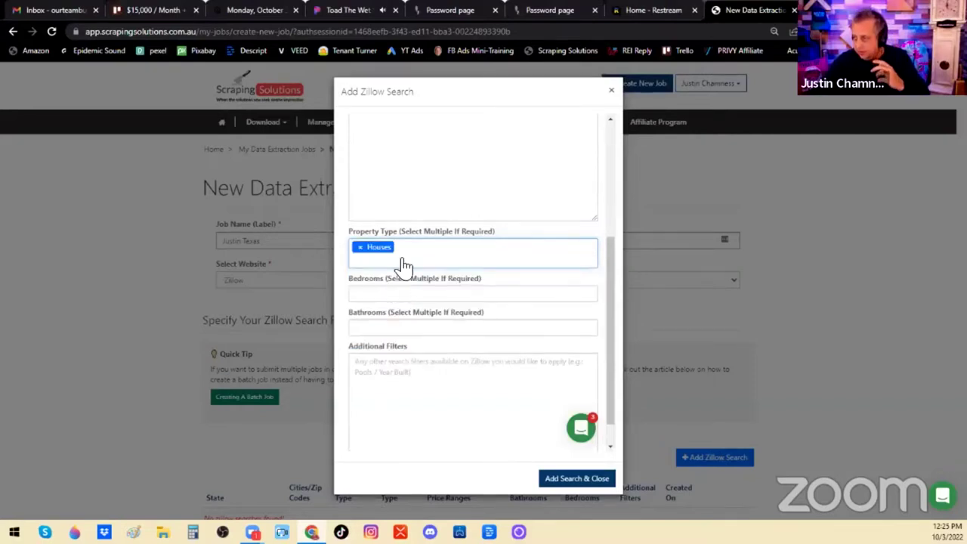
{"action": "left_click", "coordinate": [403, 265]}
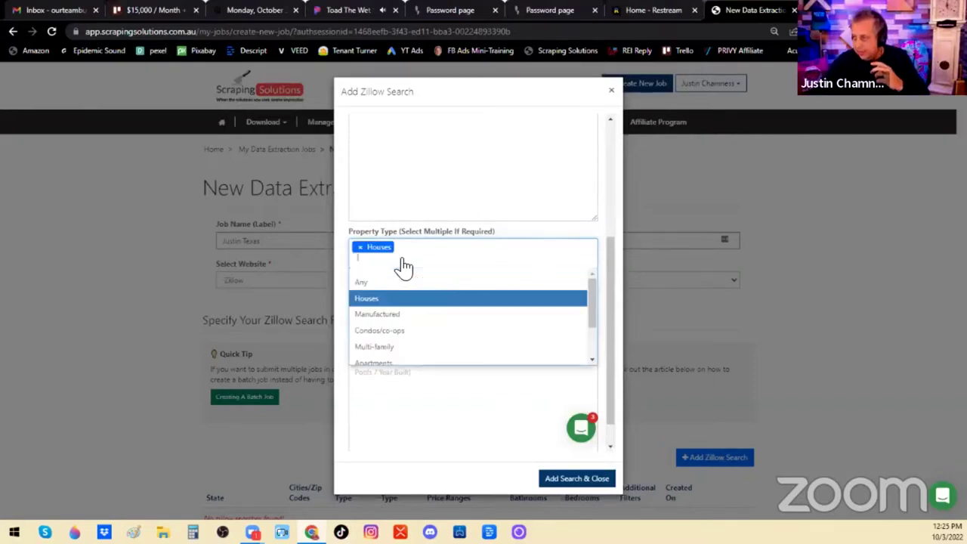
{"action": "left_click", "coordinate": [399, 336]}
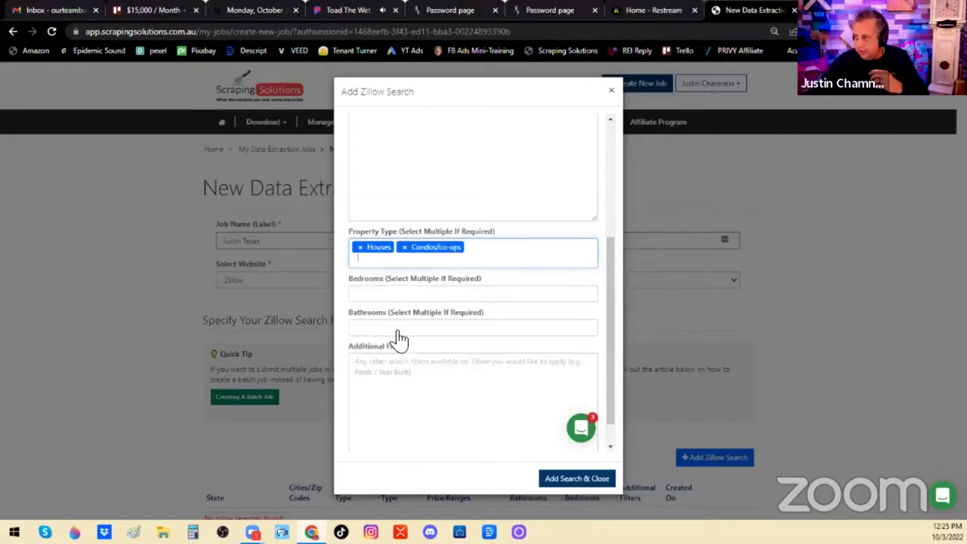
{"action": "left_click", "coordinate": [389, 265]}
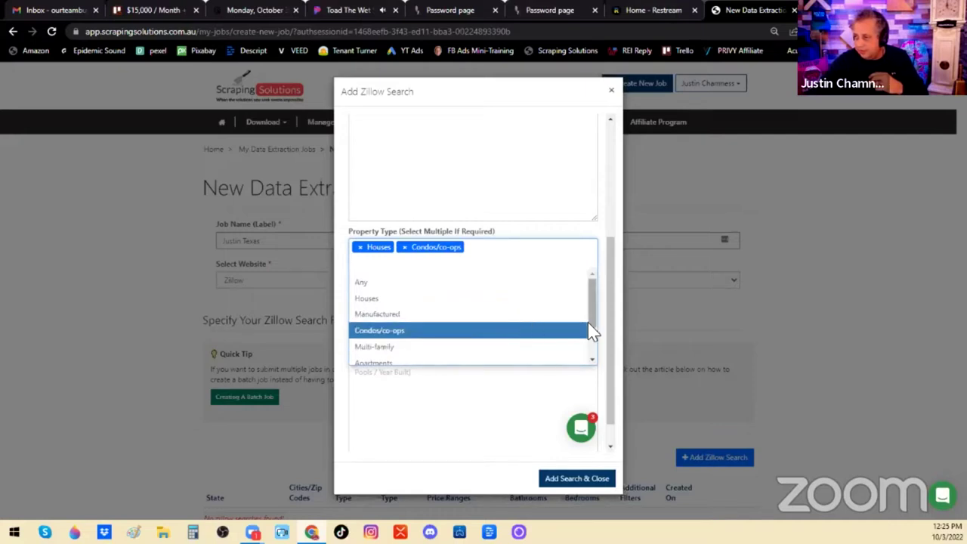
{"action": "left_click_drag", "start_coordinate": [593, 332], "coordinate": [596, 358]}
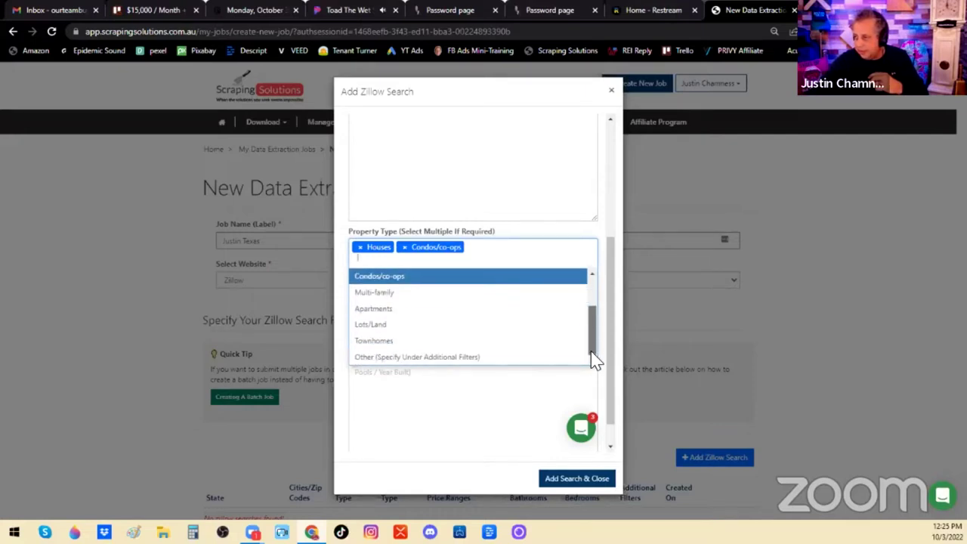
{"action": "left_click", "coordinate": [552, 341]}
{"action": "left_click", "coordinate": [514, 264]}
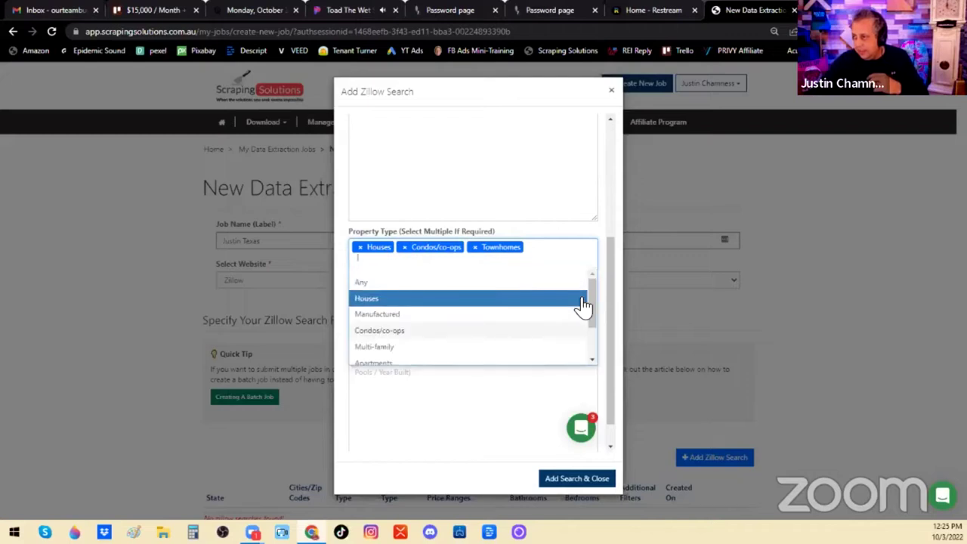
{"action": "left_click_drag", "start_coordinate": [592, 305], "coordinate": [596, 340]}
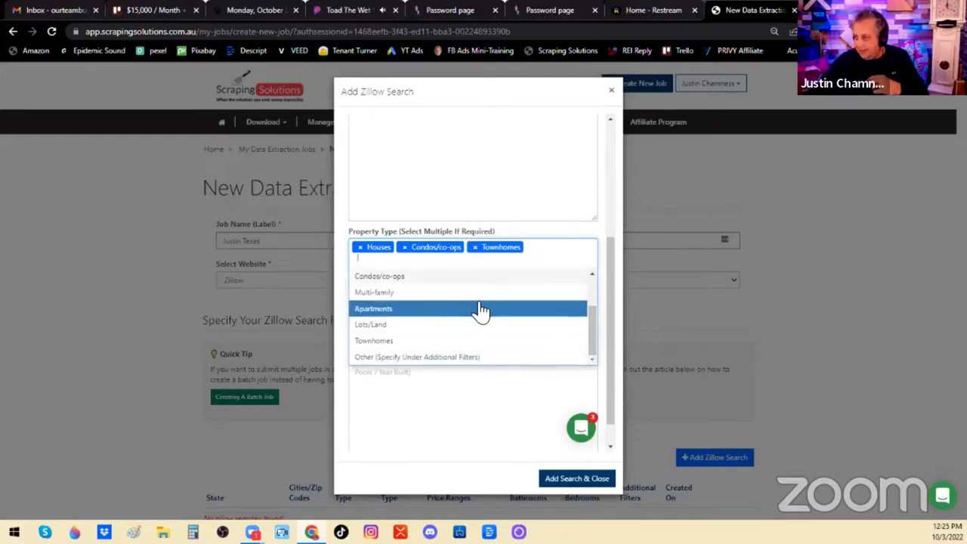
{"action": "left_click", "coordinate": [478, 309]}
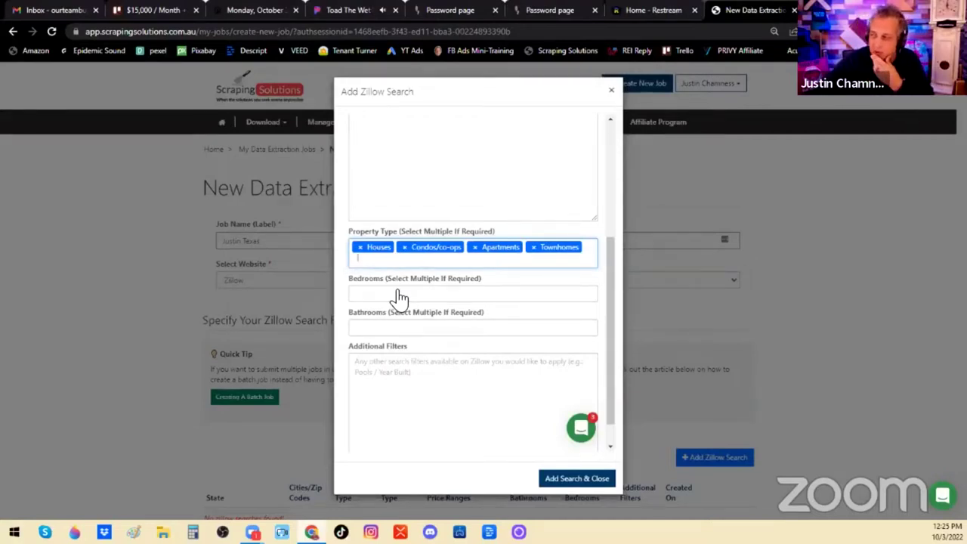
Step: Require 1+ bedrooms and 1+ bathrooms, then add the Texas search to the job
{"action": "left_click", "coordinate": [393, 296]}
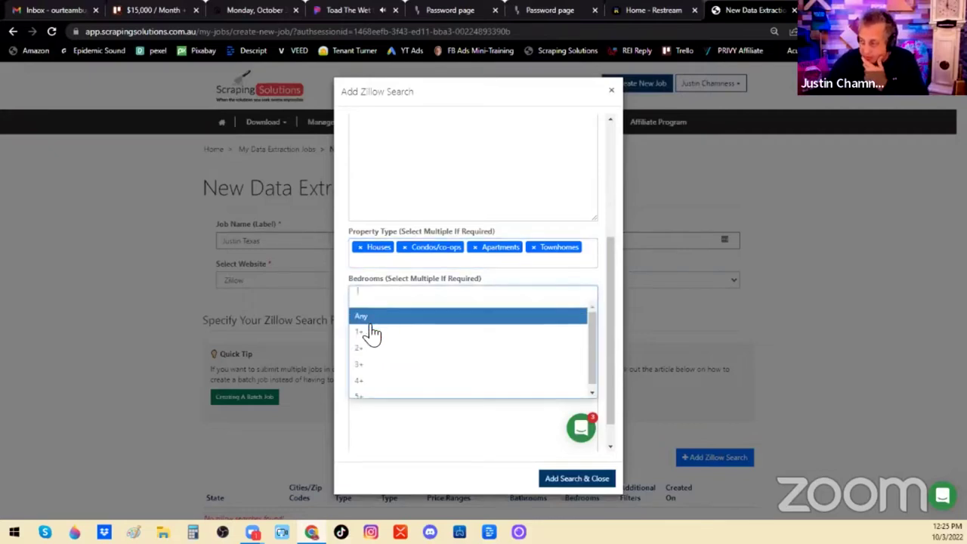
{"action": "left_click", "coordinate": [370, 332]}
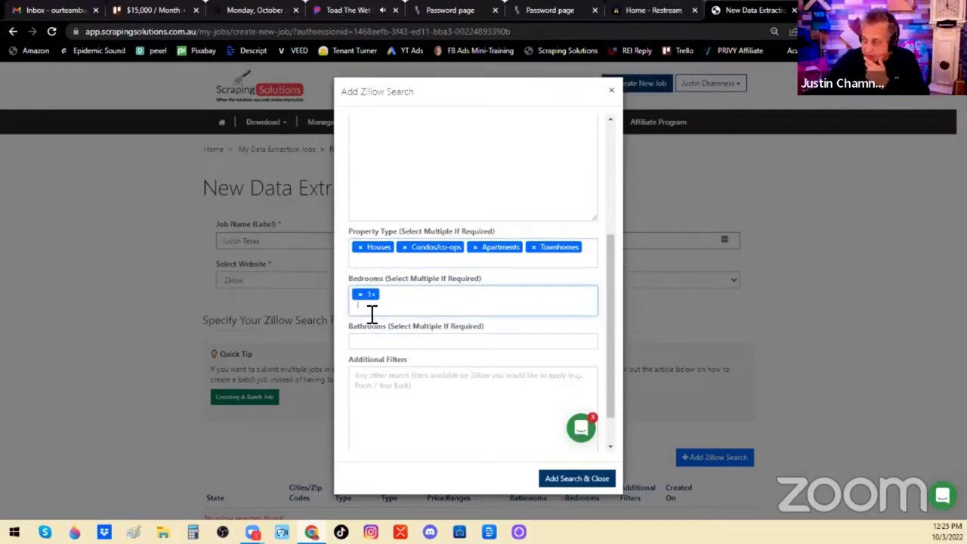
{"action": "left_click", "coordinate": [370, 341]}
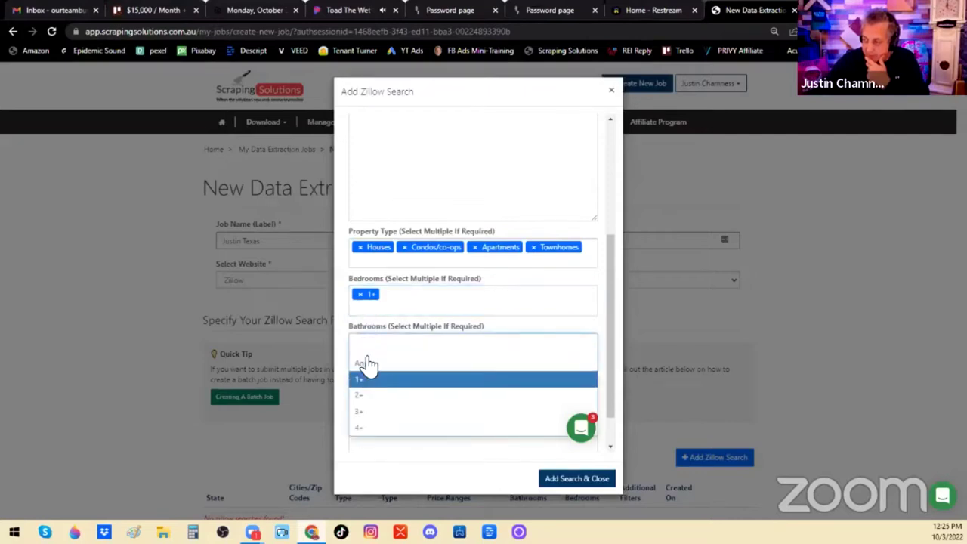
{"action": "left_click", "coordinate": [369, 365]}
{"action": "left_click", "coordinate": [379, 396]}
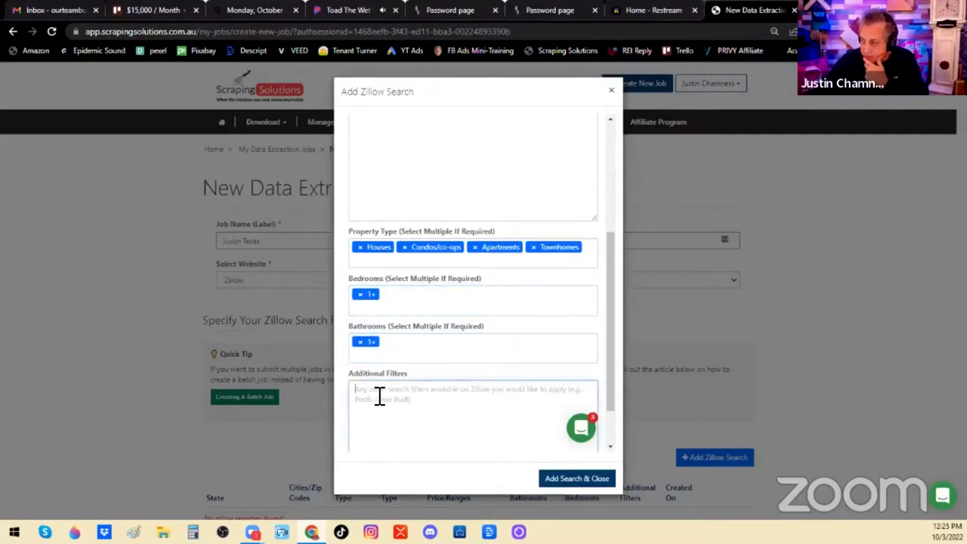
{"action": "left_click_drag", "start_coordinate": [611, 371], "coordinate": [612, 446]}
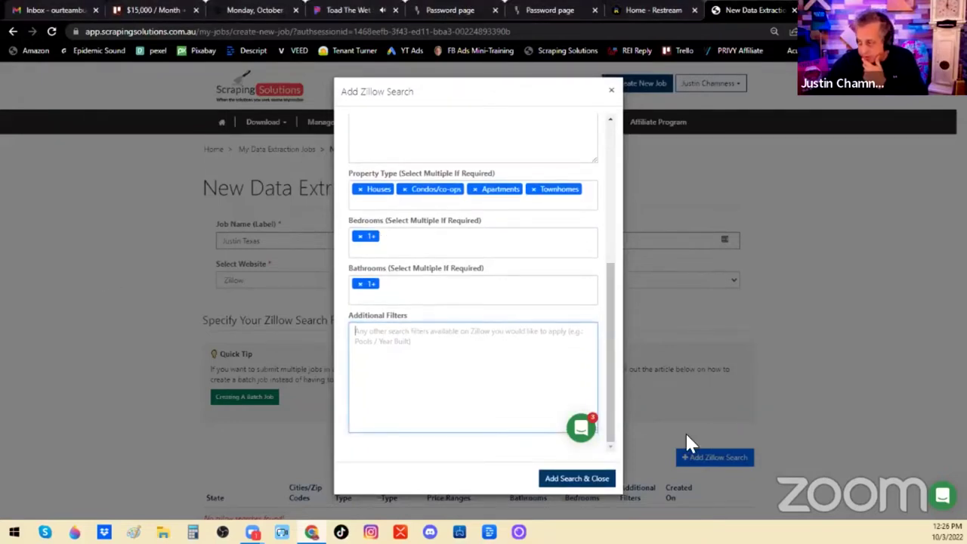
{"action": "scroll", "coordinate": [622, 339], "scroll_direction": "up", "scroll_amount": 4}
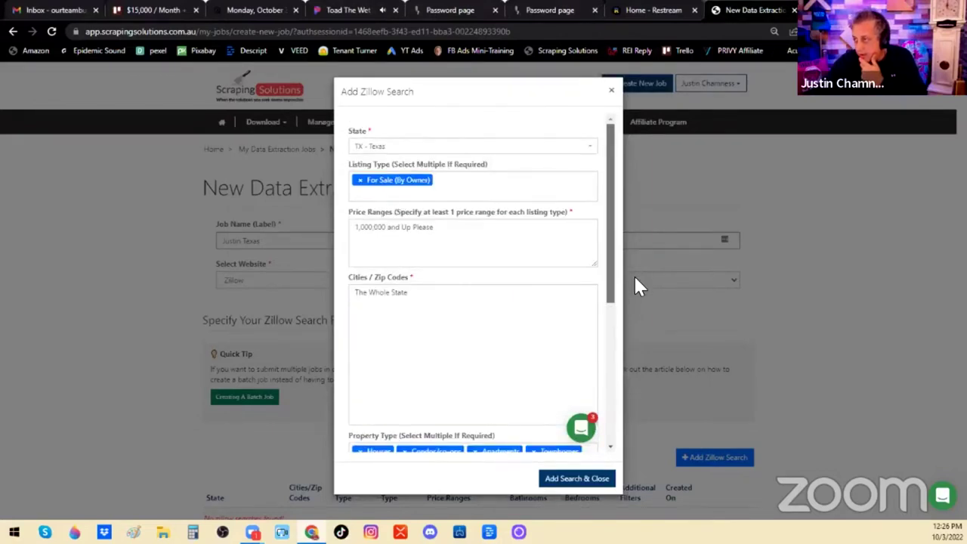
{"action": "scroll", "coordinate": [634, 274], "scroll_direction": "down", "scroll_amount": 5}
{"action": "left_click", "coordinate": [590, 477]}
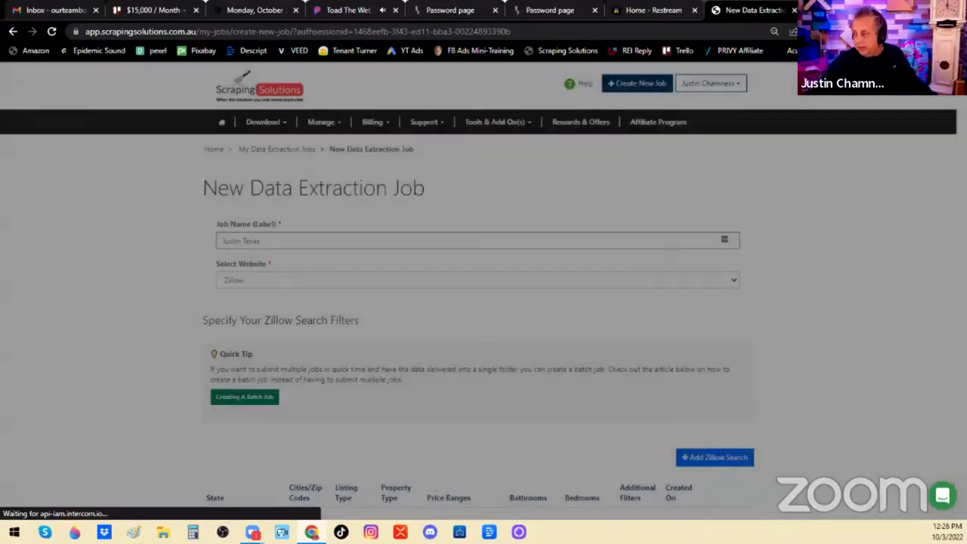
Step: Set the Texas job's frequency to Once Off Extraction and submit it
{"action": "scroll", "coordinate": [483, 302], "scroll_direction": "down", "scroll_amount": 2}
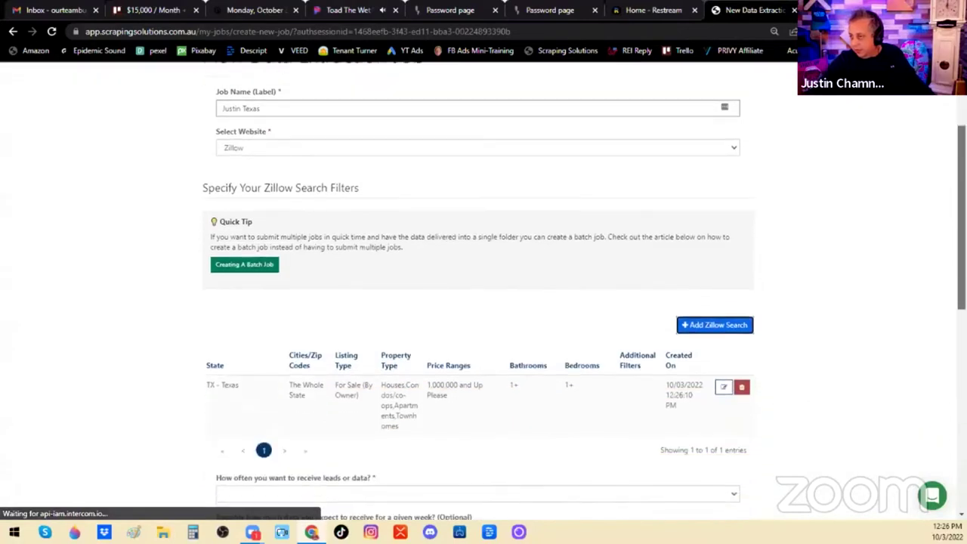
{"action": "scroll", "coordinate": [483, 302], "scroll_direction": "down", "scroll_amount": 2}
{"action": "scroll", "coordinate": [484, 303], "scroll_direction": "down", "scroll_amount": 1}
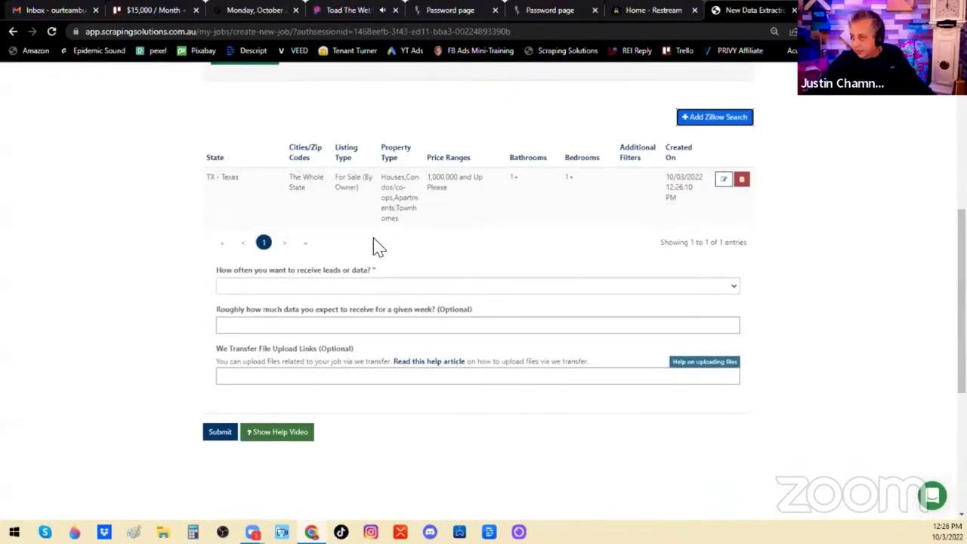
{"action": "left_click", "coordinate": [242, 287]}
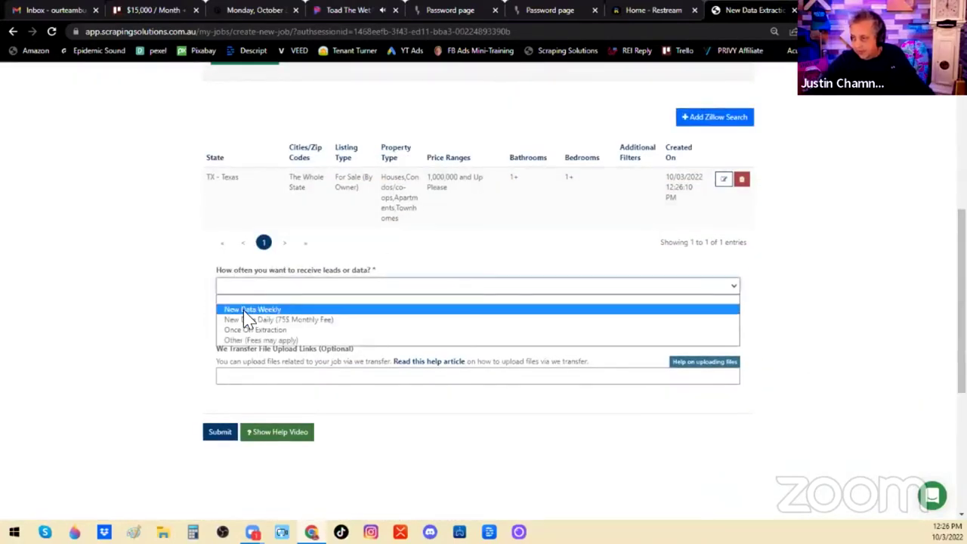
{"action": "left_click", "coordinate": [247, 329]}
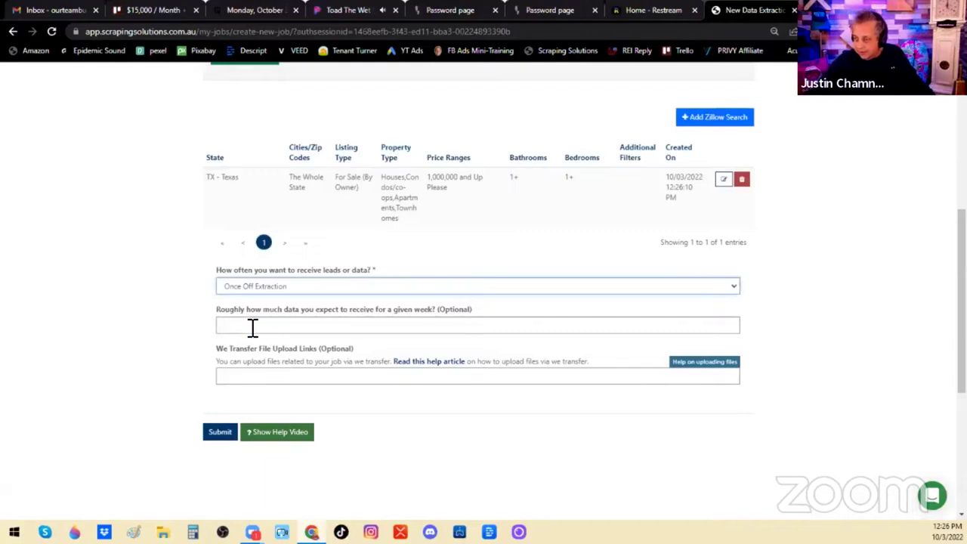
{"action": "left_click", "coordinate": [252, 327]}
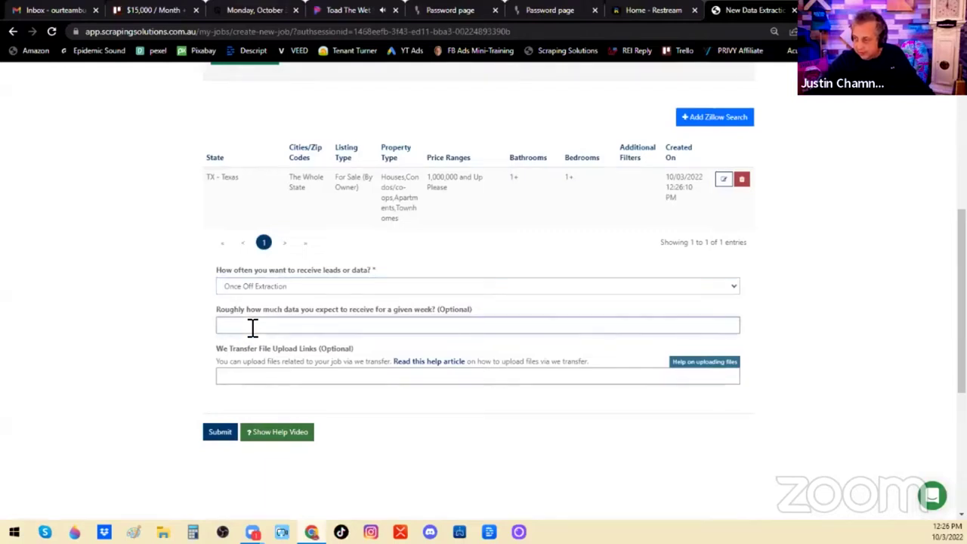
{"action": "left_click", "coordinate": [228, 438]}
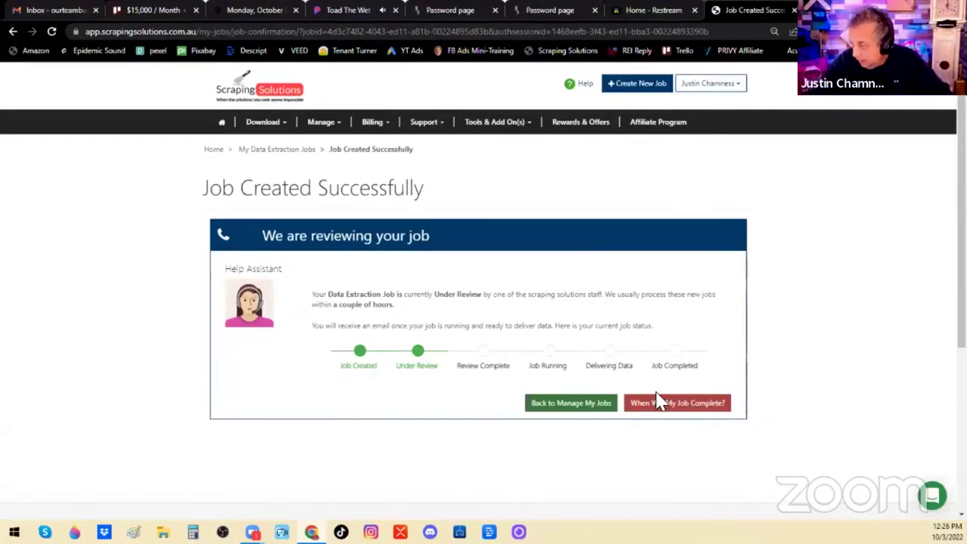
{"action": "left_click", "coordinate": [631, 91]}
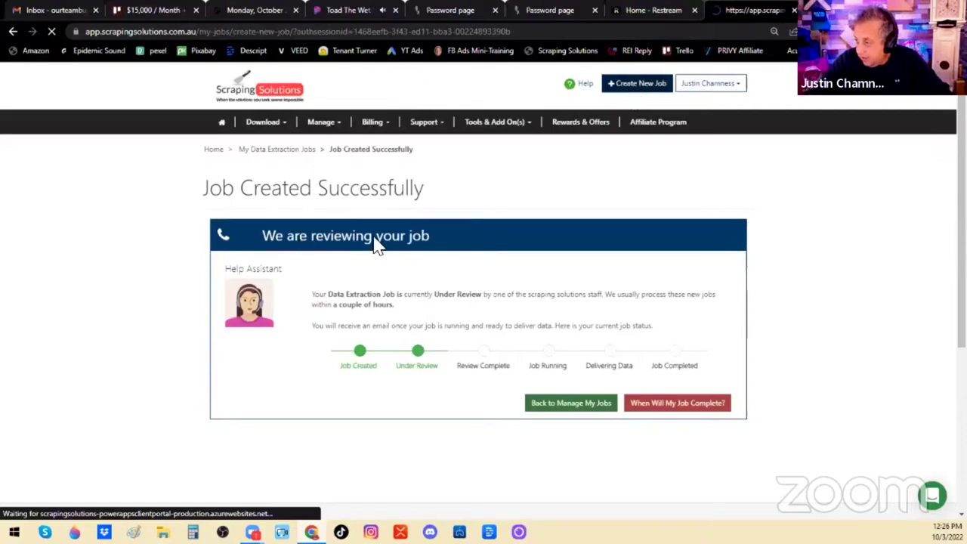
Step: Name the new job with the user's first name plus 'Cali' and open the website list
{"action": "left_click", "coordinate": [346, 239]}
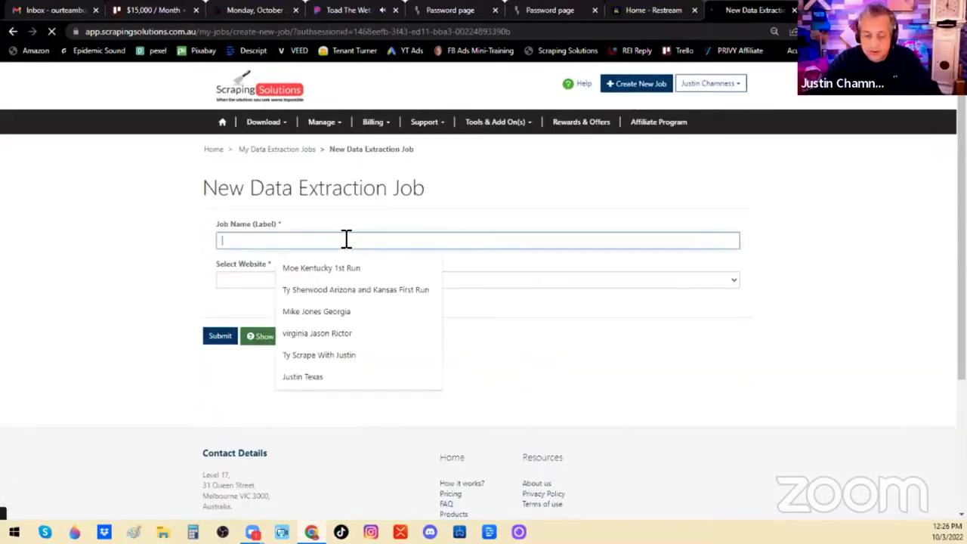
{"action": "type", "text": "Justin "}
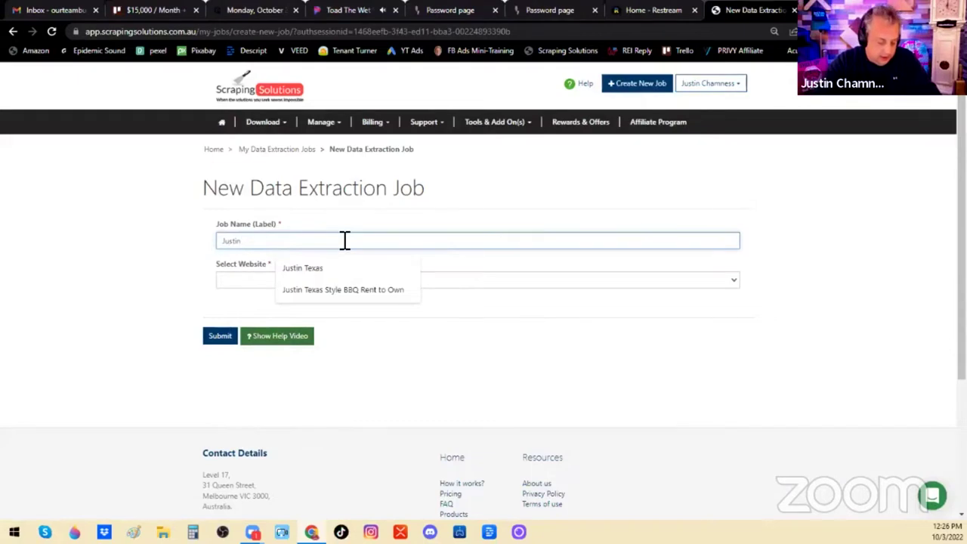
{"action": "type", "text": "Cali"}
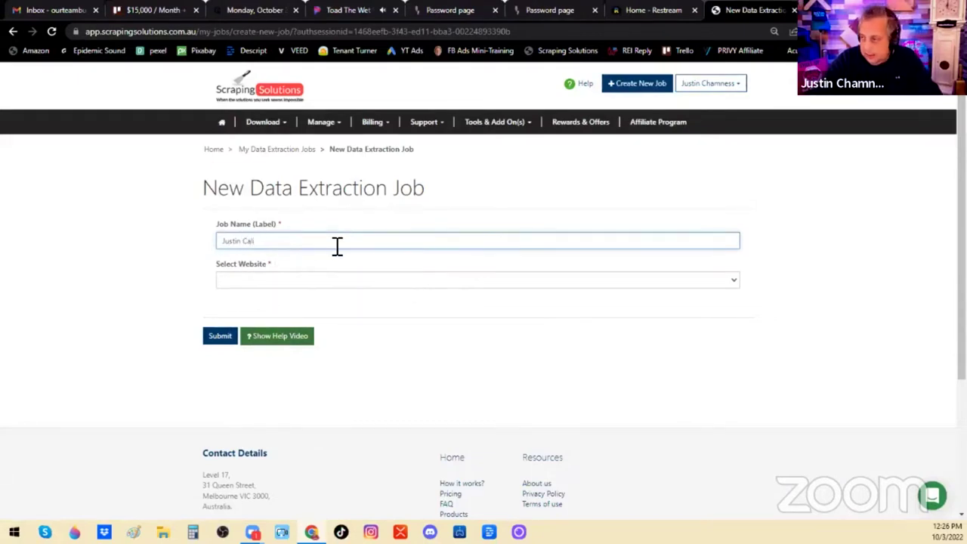
{"action": "left_click", "coordinate": [302, 281]}
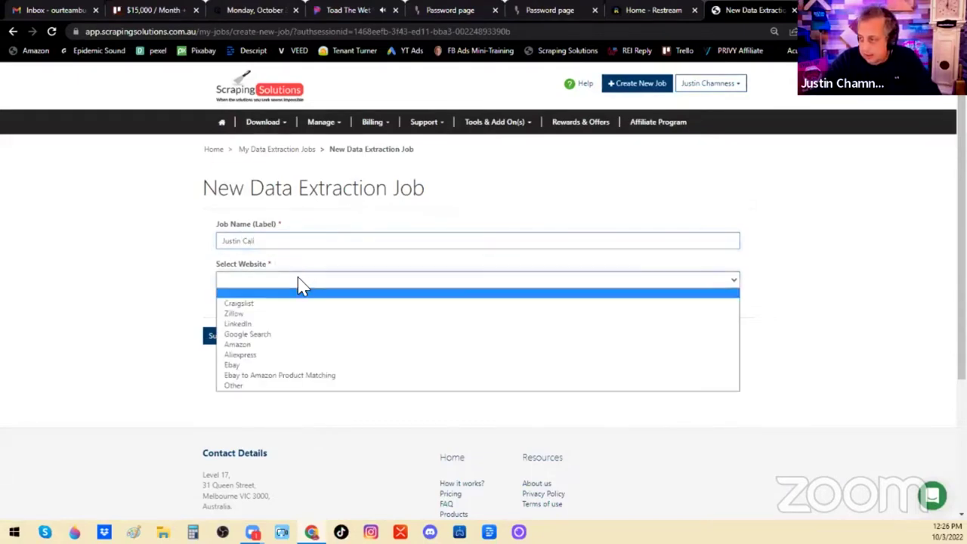
Step: Choose Zillow, add a Zillow search, and set its state to California
{"action": "left_click", "coordinate": [270, 314]}
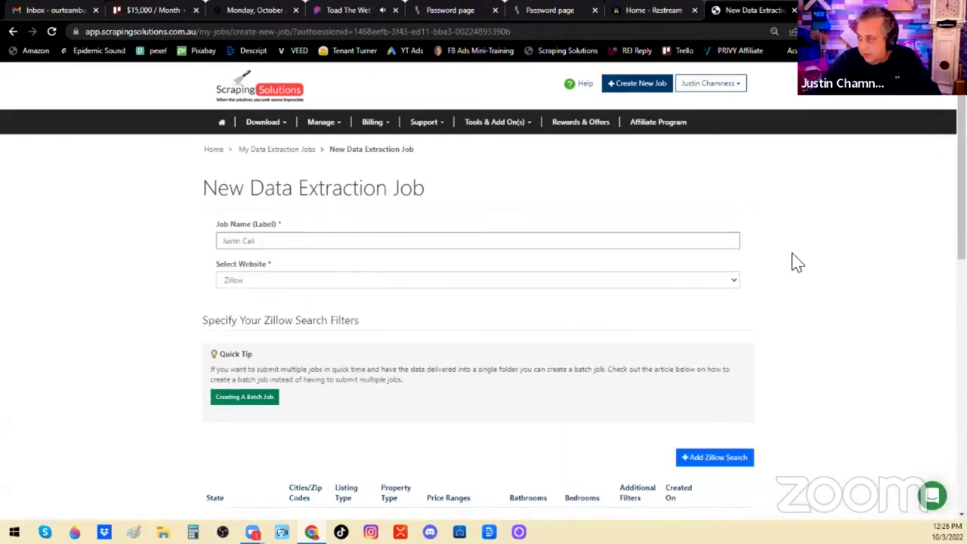
{"action": "left_click", "coordinate": [729, 456]}
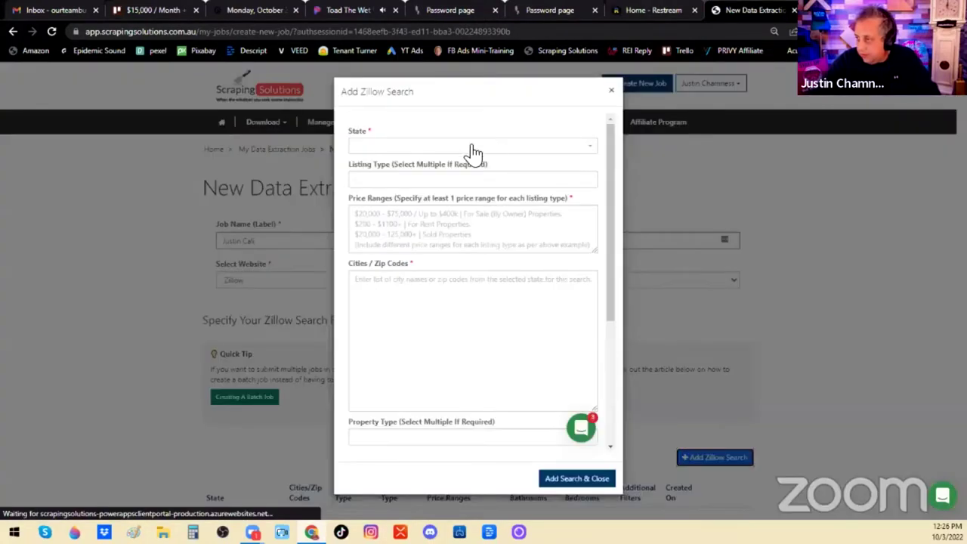
{"action": "left_click", "coordinate": [471, 151]}
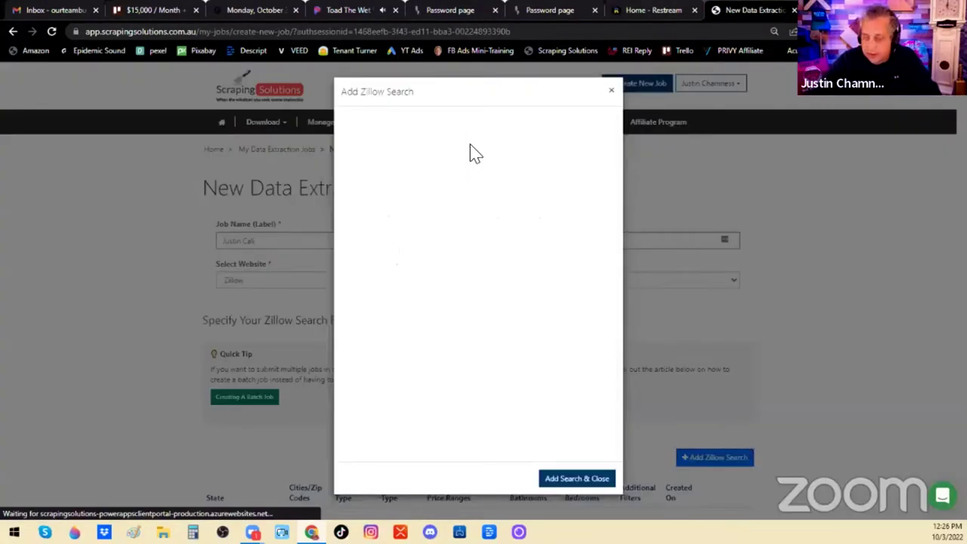
{"action": "left_click", "coordinate": [471, 151]}
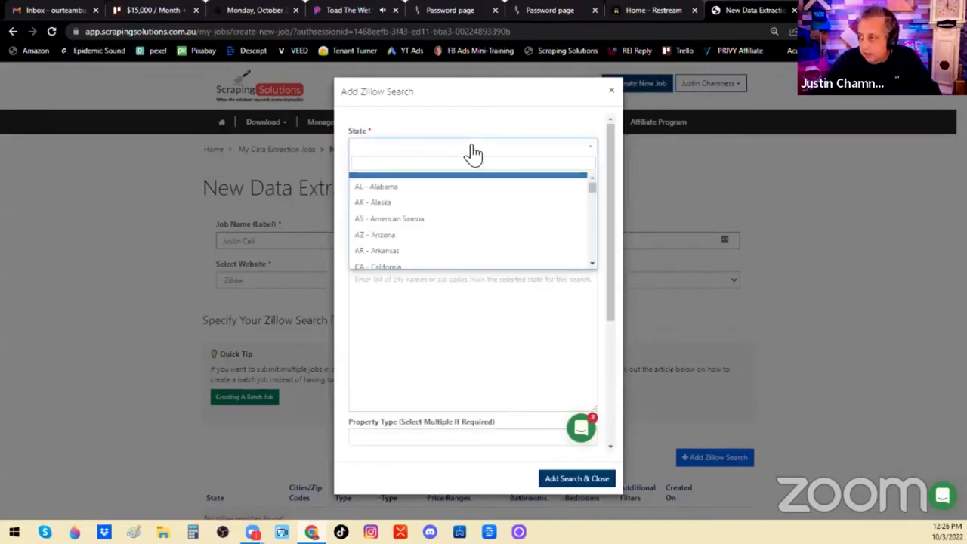
{"action": "type", "text": "ca"}
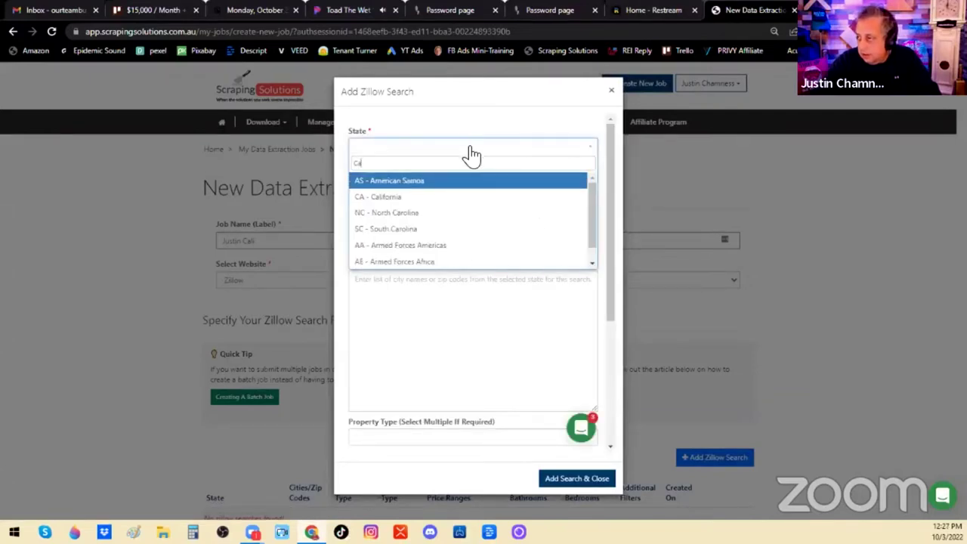
{"action": "left_click", "coordinate": [432, 195]}
Step: Set listing type For Sale (By Owner), a $1M-and-up price range, and 'The Whole State'
{"action": "left_click", "coordinate": [408, 185]}
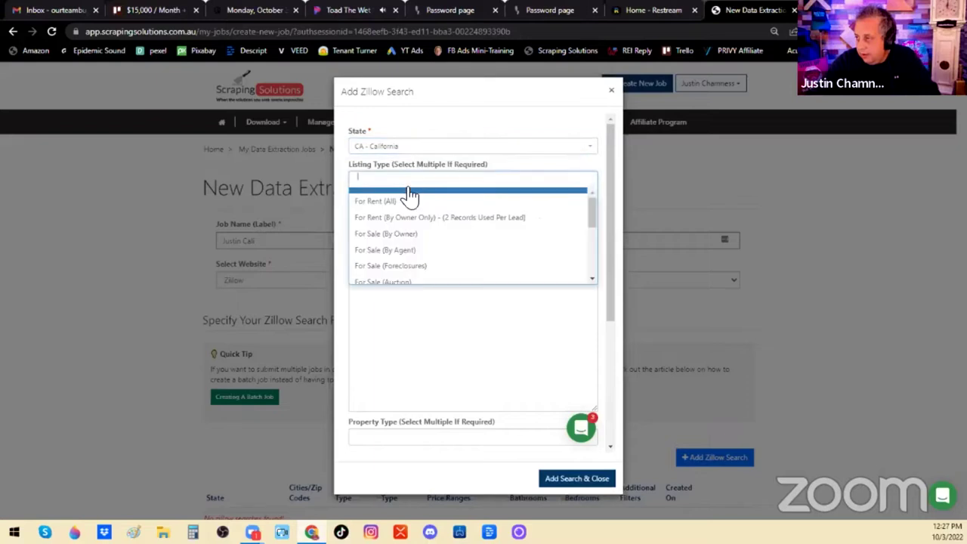
{"action": "left_click", "coordinate": [401, 236]}
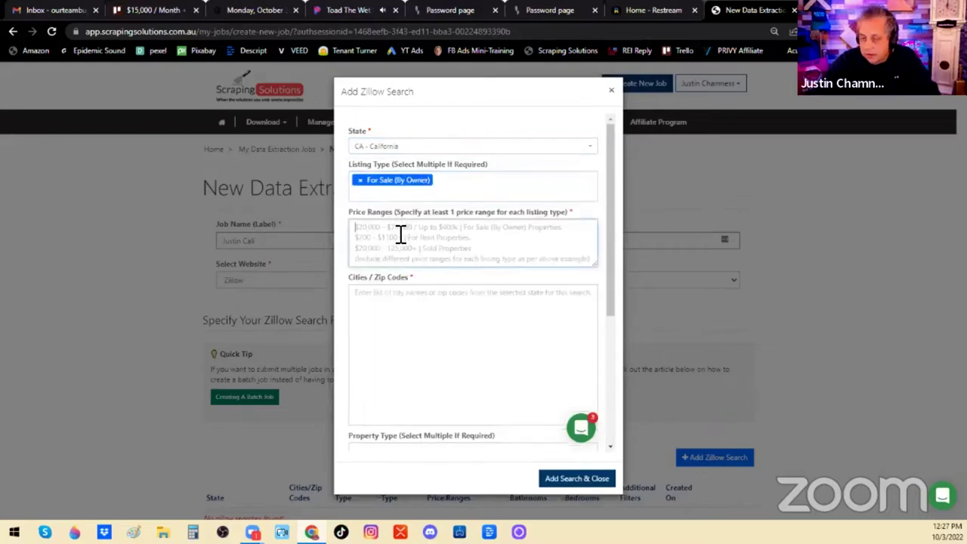
{"action": "type", "text": "1,000,000 and Up"}
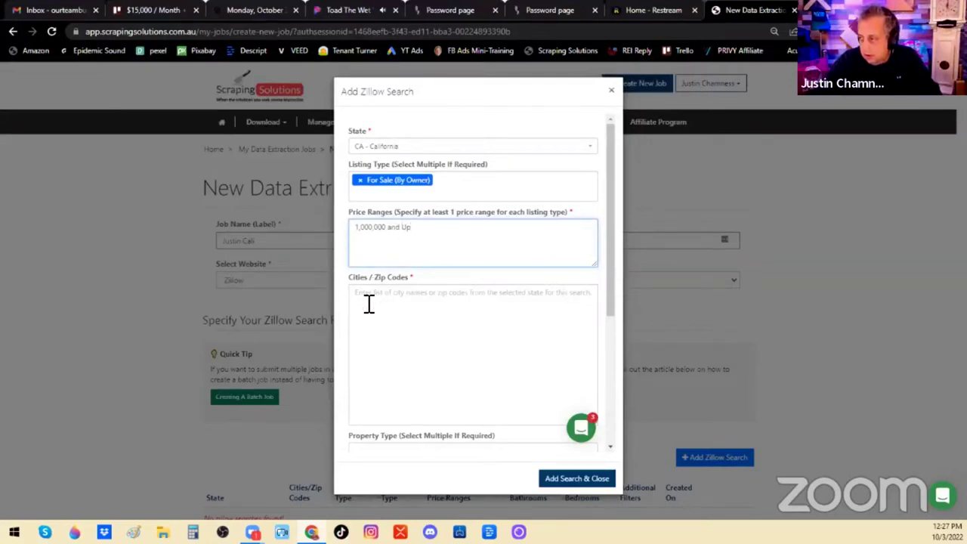
{"action": "left_click", "coordinate": [368, 302]}
{"action": "type", "text": "The Whole State"}
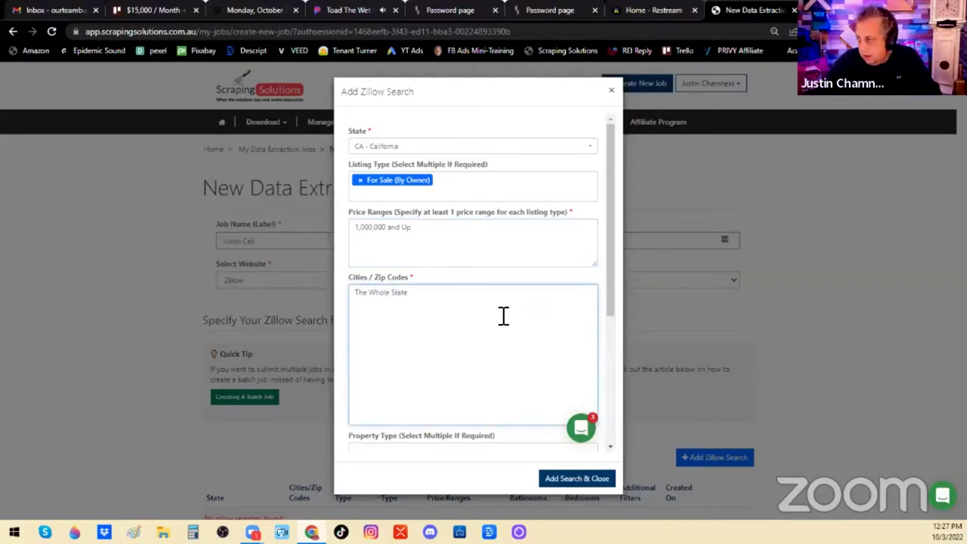
{"action": "left_click_drag", "start_coordinate": [610, 310], "coordinate": [617, 404]}
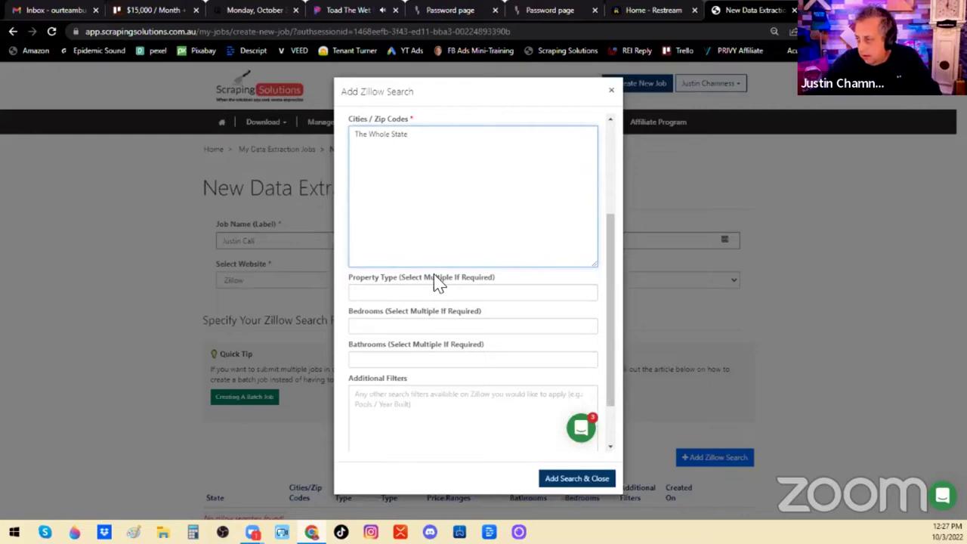
Step: Add Houses, Condos/co-ops, Townhomes and Apartments as property types
{"action": "left_click", "coordinate": [433, 293]}
{"action": "left_click", "coordinate": [387, 331]}
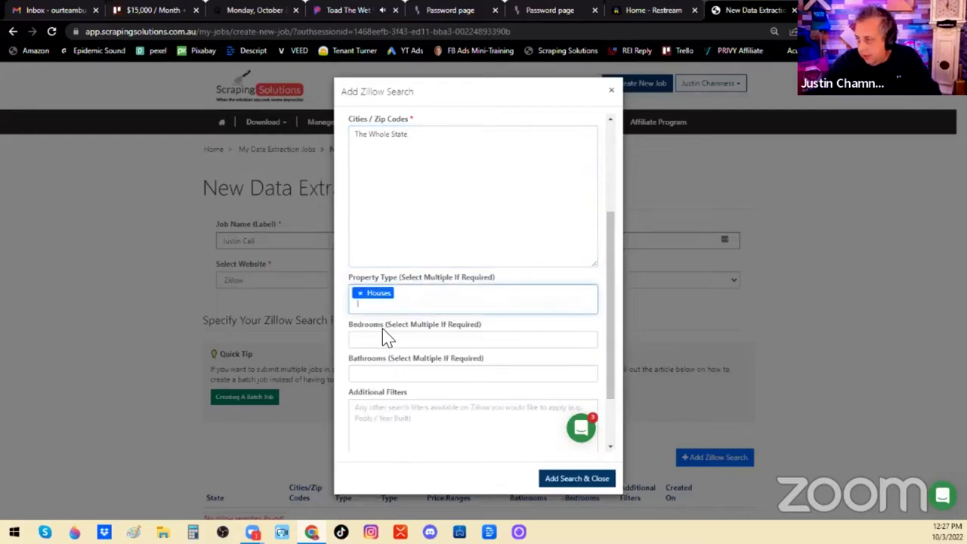
{"action": "left_click", "coordinate": [388, 312]}
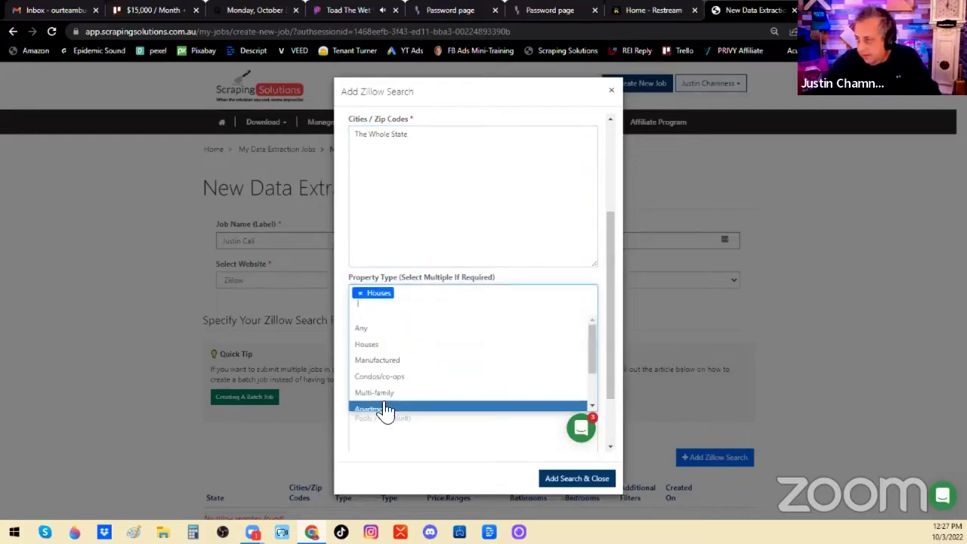
{"action": "left_click", "coordinate": [385, 376]}
{"action": "left_click", "coordinate": [392, 311]}
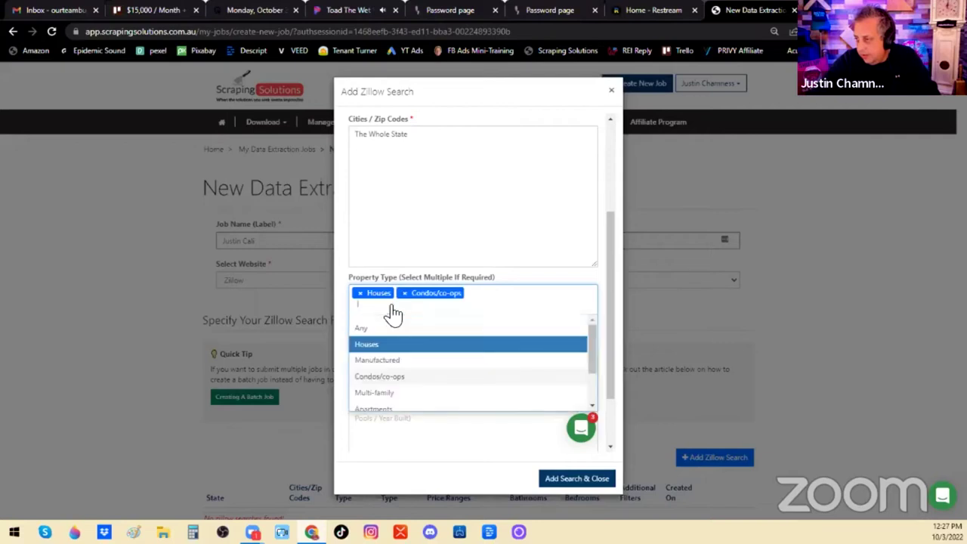
{"action": "left_click_drag", "start_coordinate": [597, 356], "coordinate": [592, 388]}
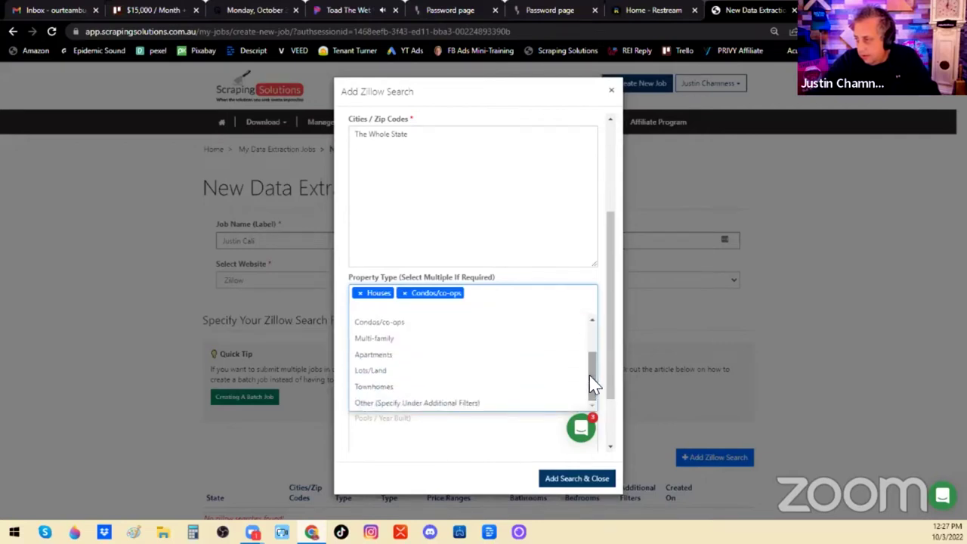
{"action": "left_click", "coordinate": [537, 374]}
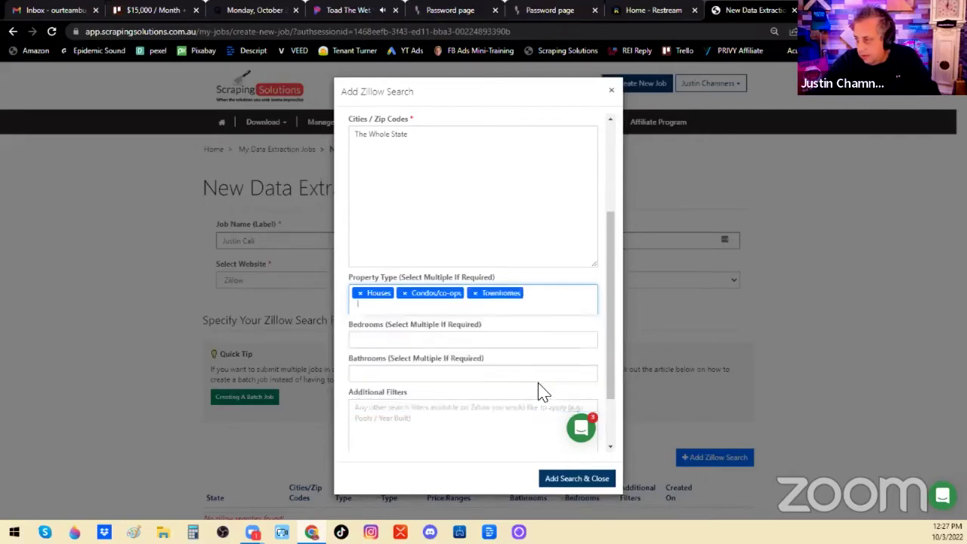
{"action": "left_click", "coordinate": [521, 316]}
{"action": "left_click", "coordinate": [482, 405]}
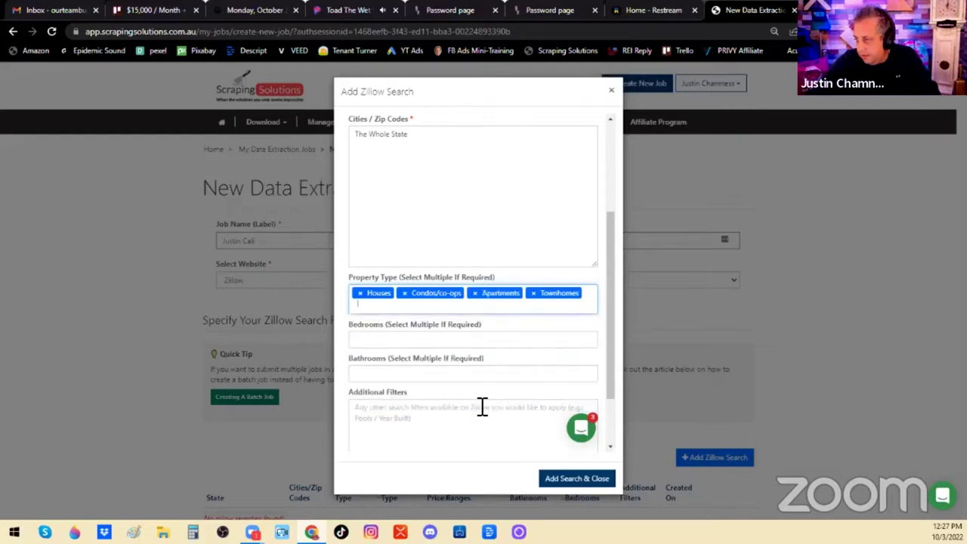
Step: Require 1+ bedrooms and 1+ bathrooms, then add the search and close the form
{"action": "left_click", "coordinate": [447, 341]}
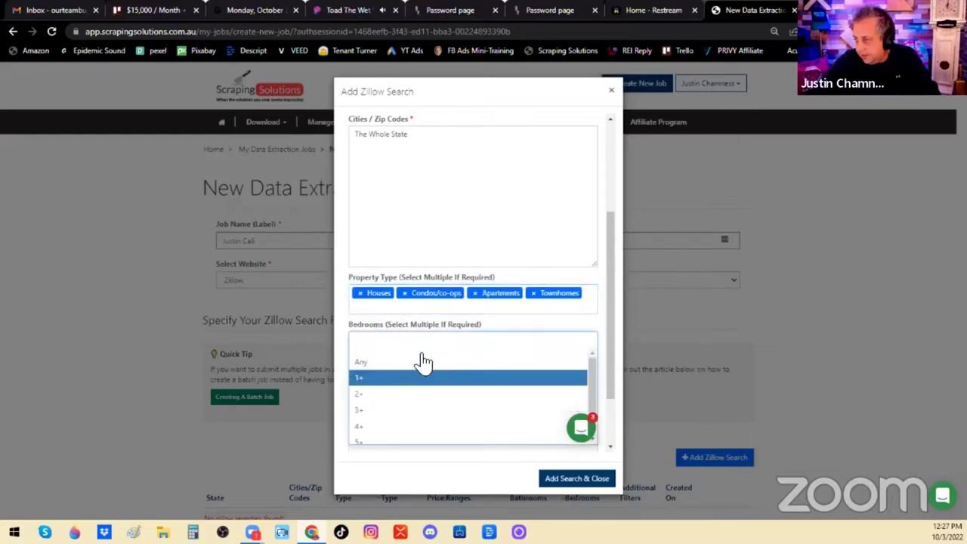
{"action": "left_click", "coordinate": [404, 376]}
{"action": "left_click", "coordinate": [393, 375]}
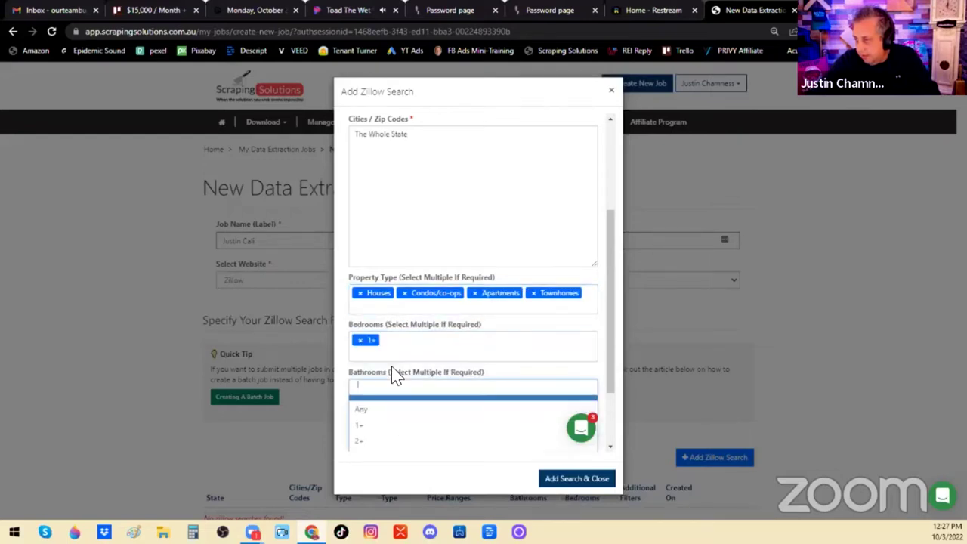
{"action": "left_click", "coordinate": [362, 428]}
{"action": "left_click_drag", "start_coordinate": [607, 375], "coordinate": [616, 445]}
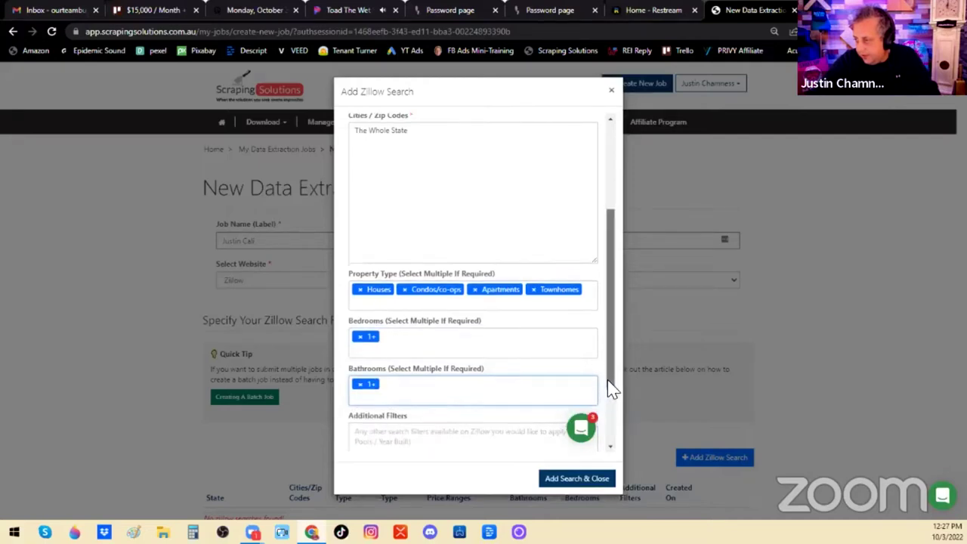
{"action": "left_click", "coordinate": [568, 480]}
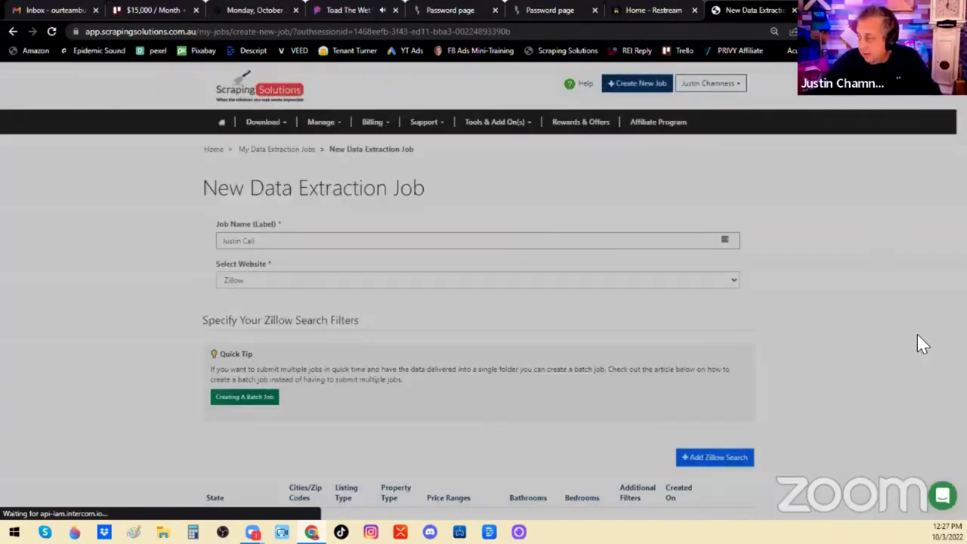
Step: Set the California job's frequency to Once Off Extraction and submit it
{"action": "scroll", "coordinate": [558, 313], "scroll_direction": "down", "scroll_amount": 1}
{"action": "scroll", "coordinate": [559, 313], "scroll_direction": "down", "scroll_amount": 4}
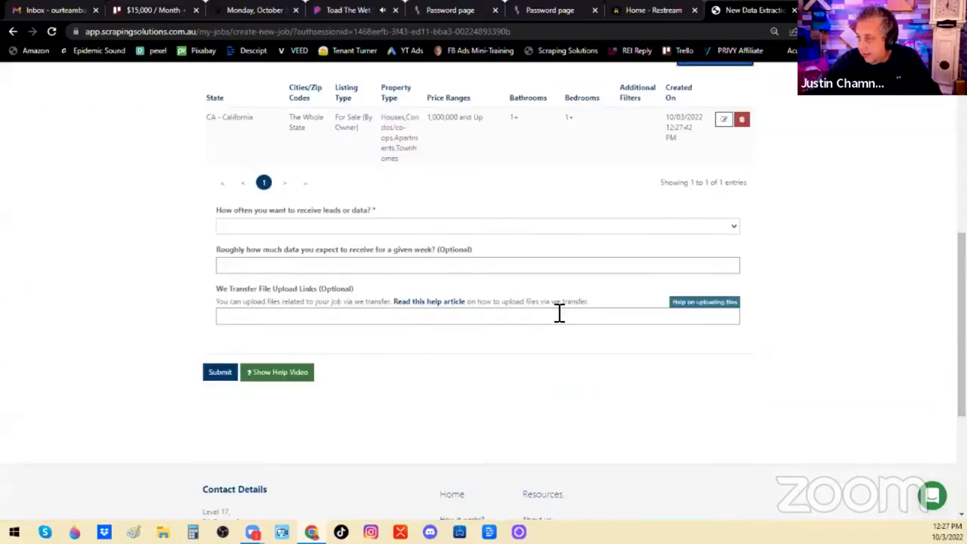
{"action": "left_click", "coordinate": [318, 226]}
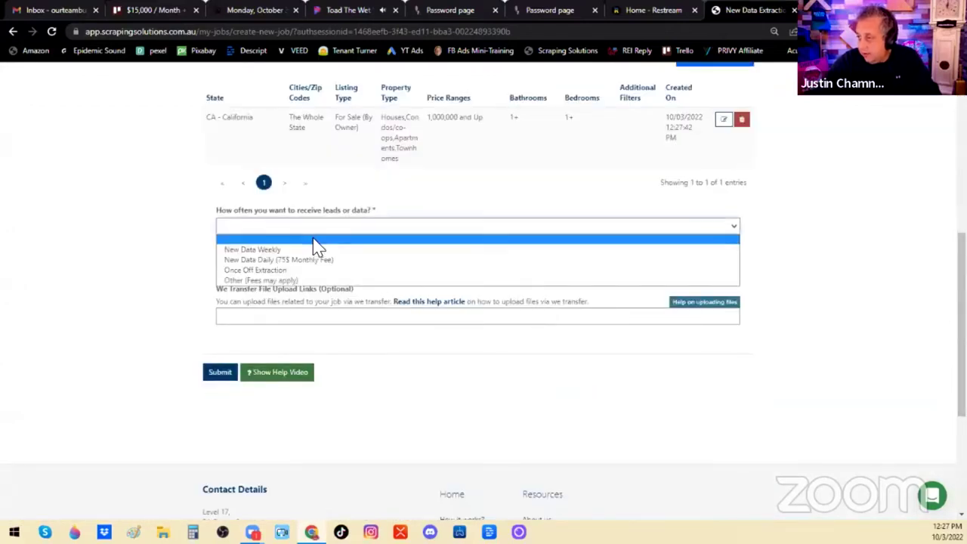
{"action": "left_click", "coordinate": [272, 270]}
{"action": "left_click", "coordinate": [233, 342]}
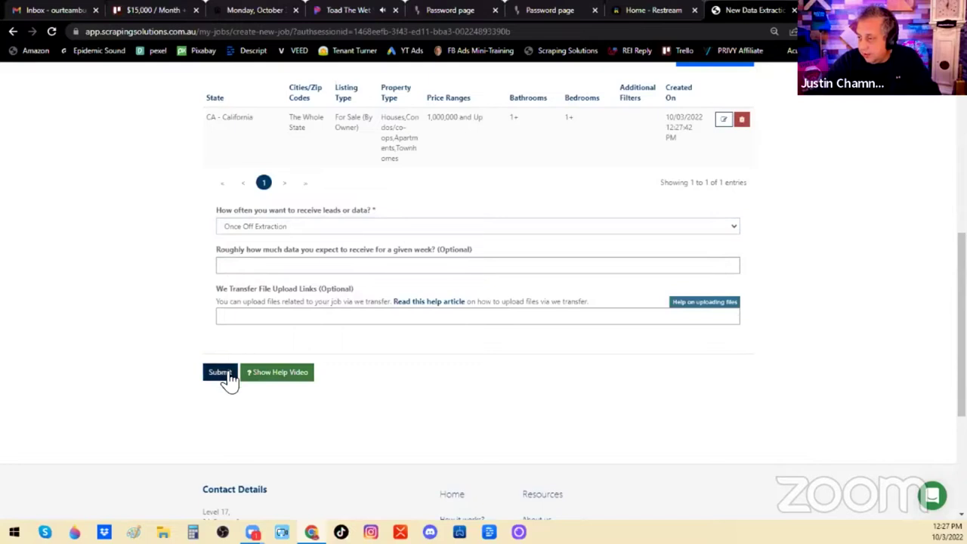
{"action": "left_click", "coordinate": [227, 378]}
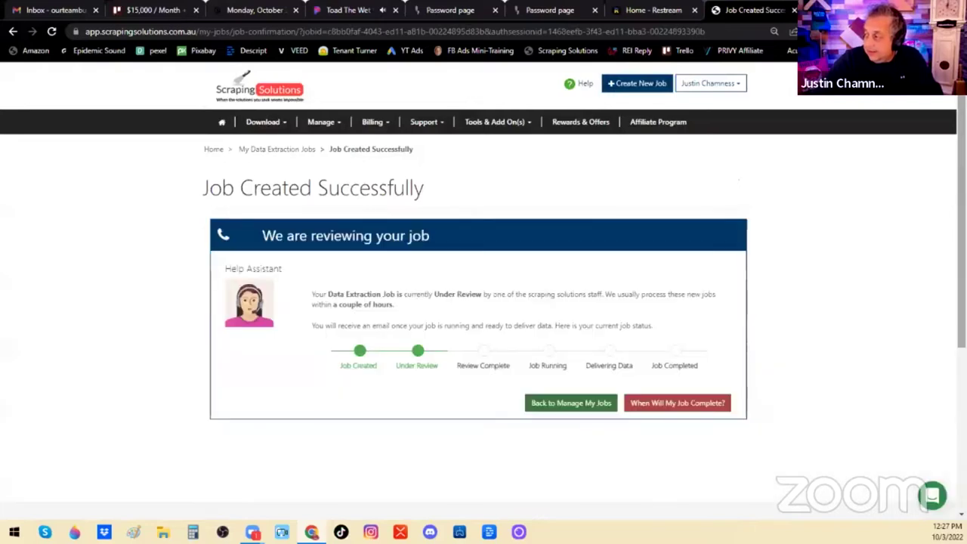
Step: Review the Job Created Successfully page, then start a blank New Data Extraction Job
{"action": "scroll", "coordinate": [483, 302], "scroll_direction": "down", "scroll_amount": 1}
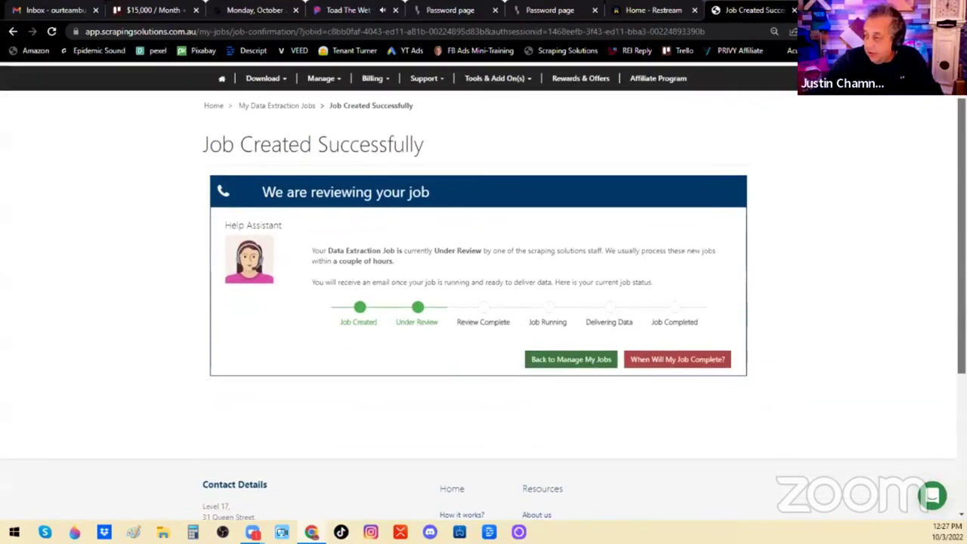
{"action": "scroll", "coordinate": [484, 302], "scroll_direction": "up", "scroll_amount": 1}
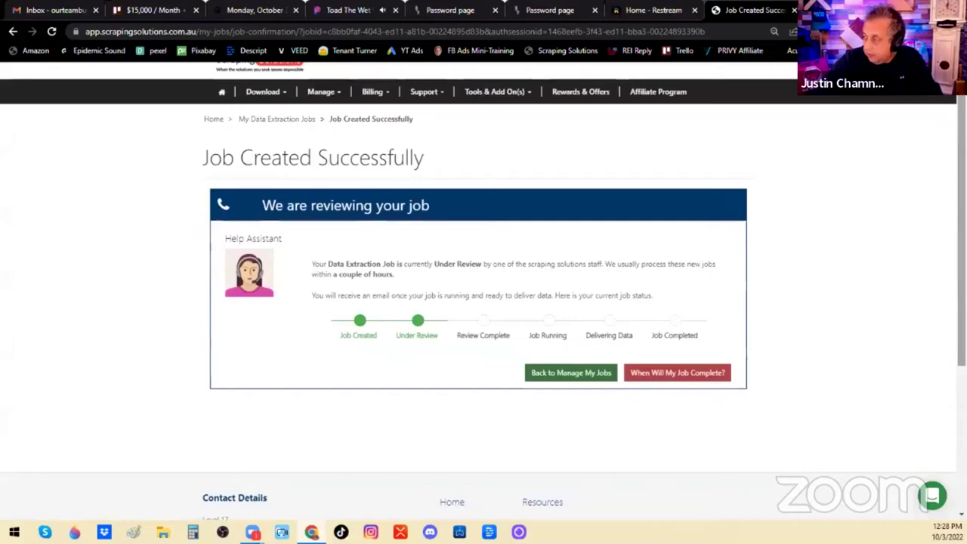
{"action": "scroll", "coordinate": [746, 173], "scroll_direction": "up", "scroll_amount": 1}
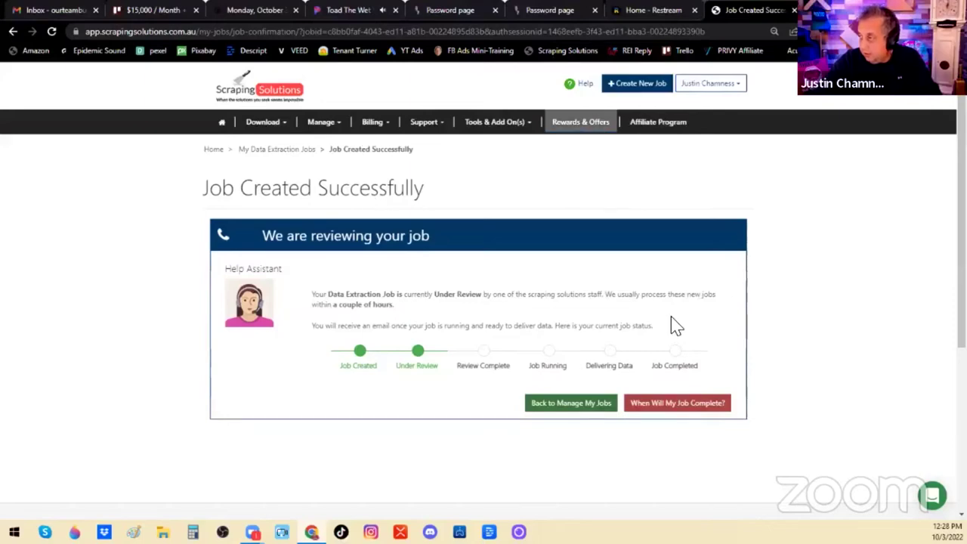
{"action": "left_click", "coordinate": [627, 85]}
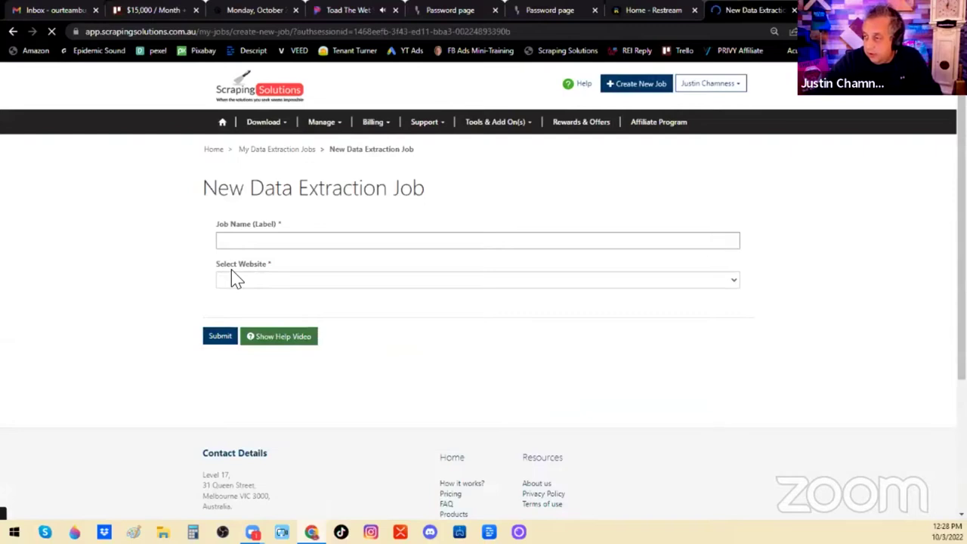
Step: Name the job with the user's first name plus 'Arizona', pick Zillow, and add a Zillow search
{"action": "left_click", "coordinate": [252, 242]}
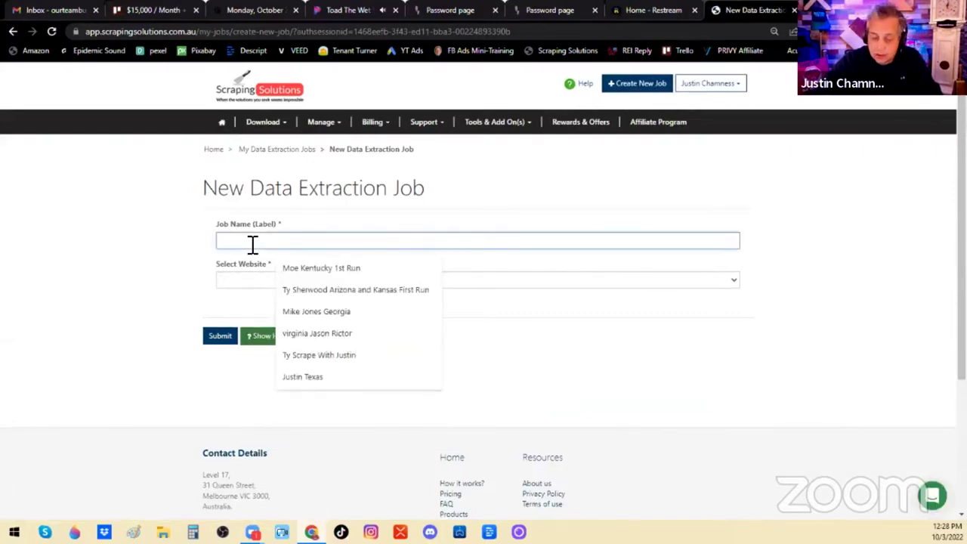
{"action": "type", "text": "Justin "}
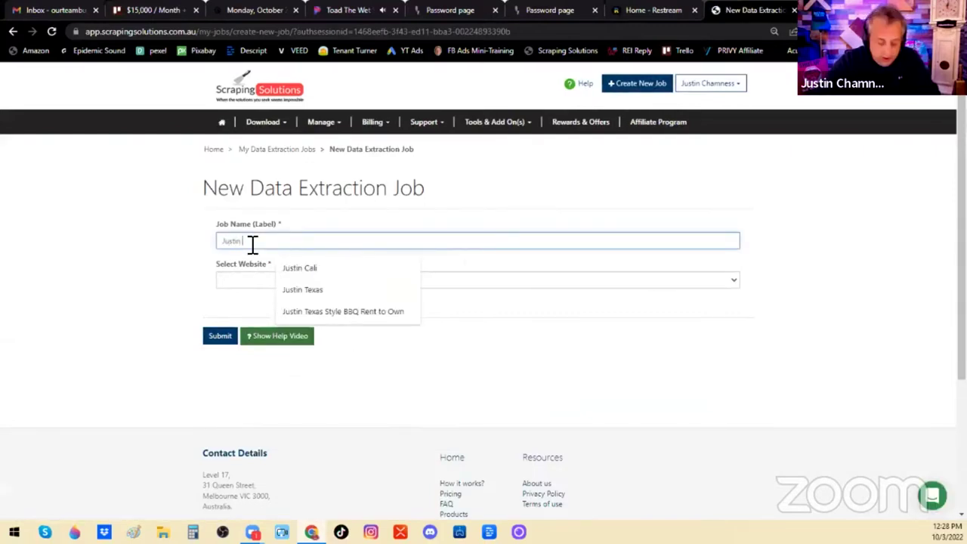
{"action": "type", "text": "Arizona"}
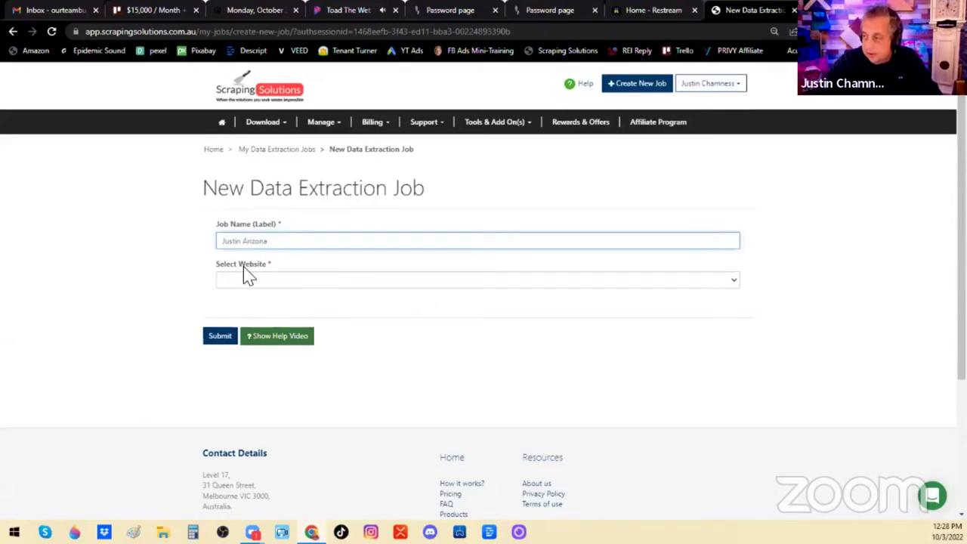
{"action": "left_click", "coordinate": [249, 276]}
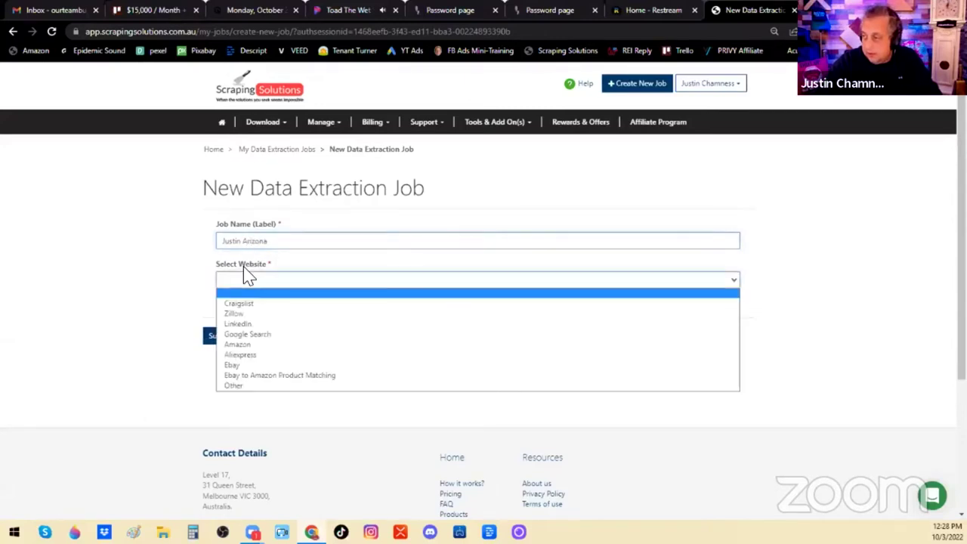
{"action": "left_click", "coordinate": [253, 313]}
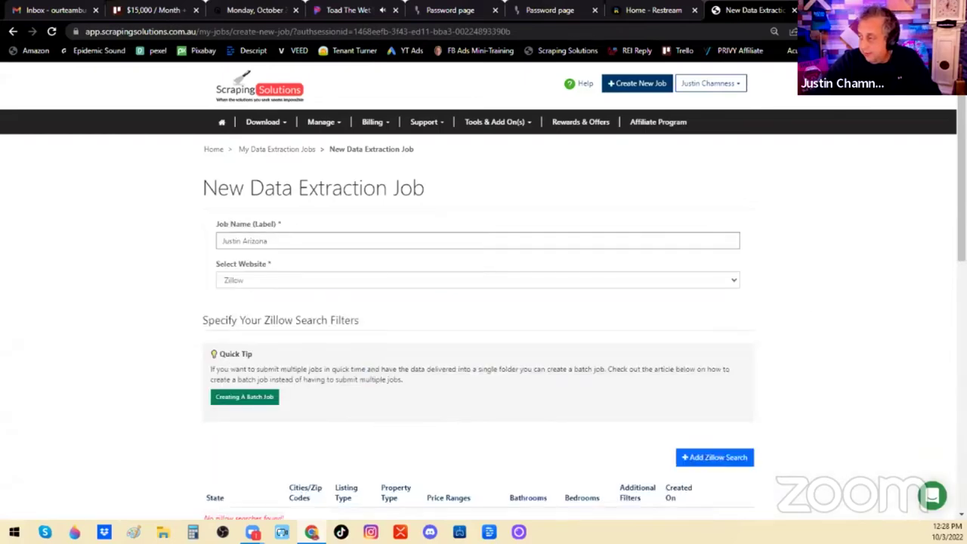
{"action": "left_click", "coordinate": [724, 459]}
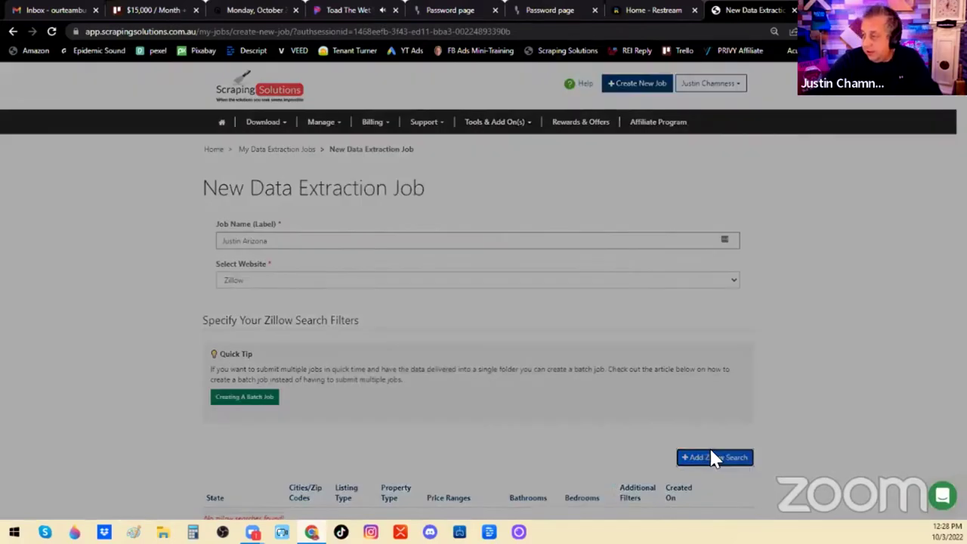
Step: Set state AZ - Arizona, listing type For Sale (By Owner), the $1M minimum price and cities
{"action": "left_click", "coordinate": [394, 148]}
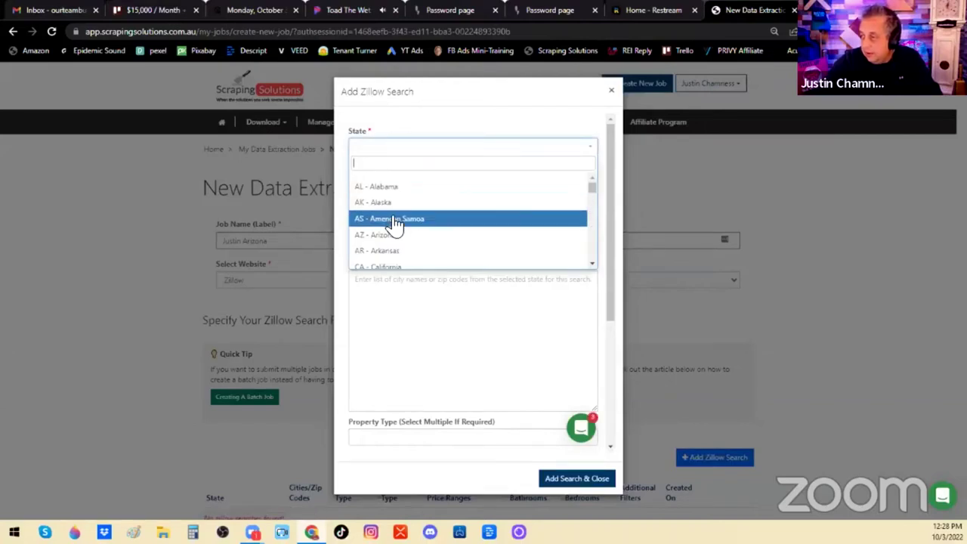
{"action": "left_click", "coordinate": [390, 235]}
{"action": "left_click", "coordinate": [394, 182]}
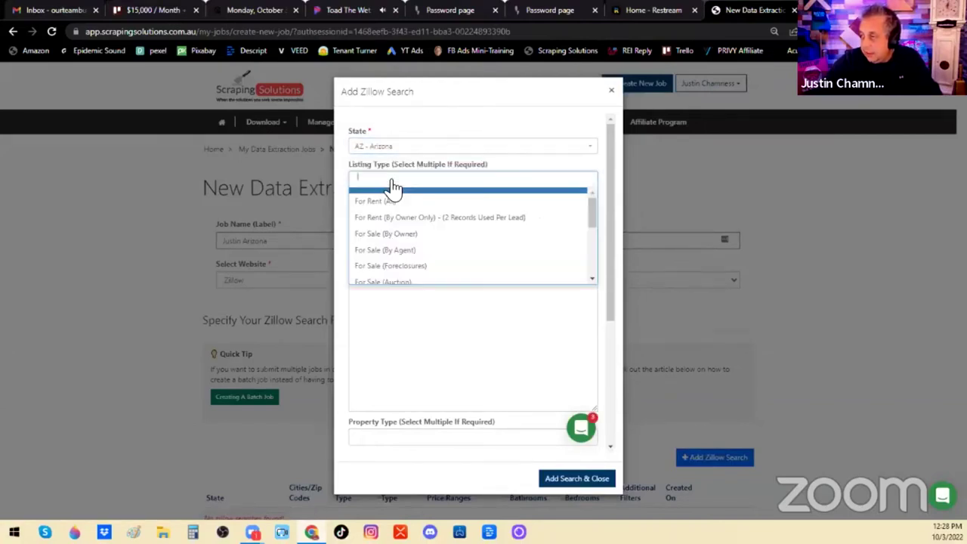
{"action": "left_click", "coordinate": [387, 239]}
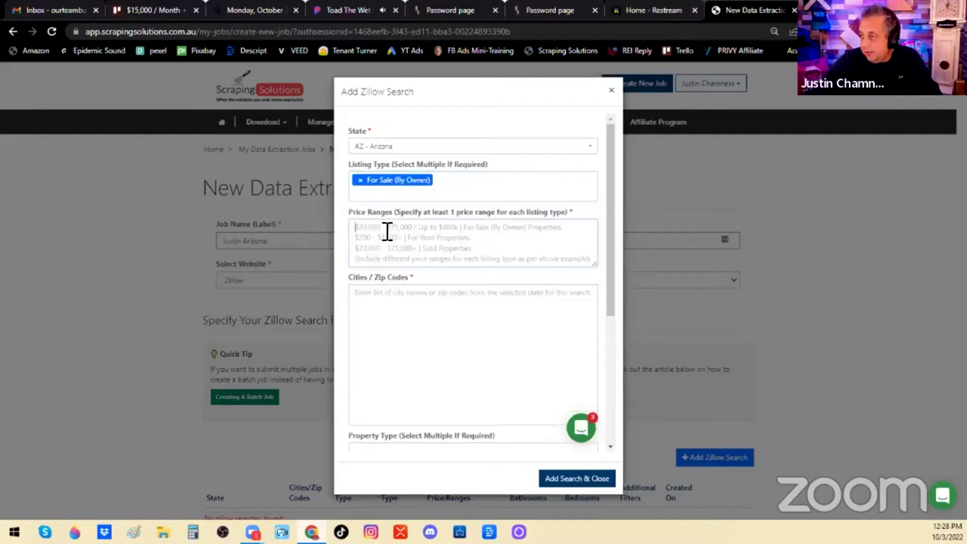
{"action": "type", "text": "50"}
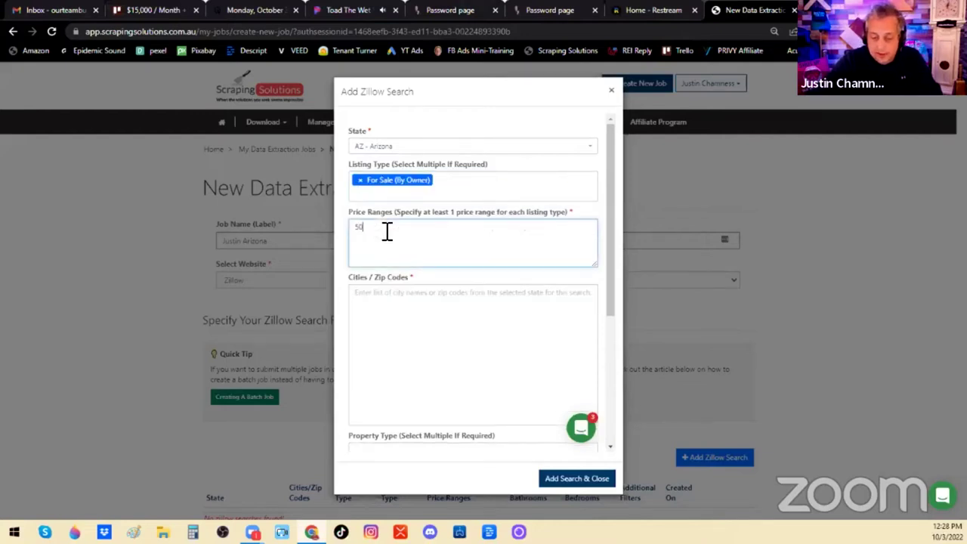
{"action": "key", "text": "BackSpace"}
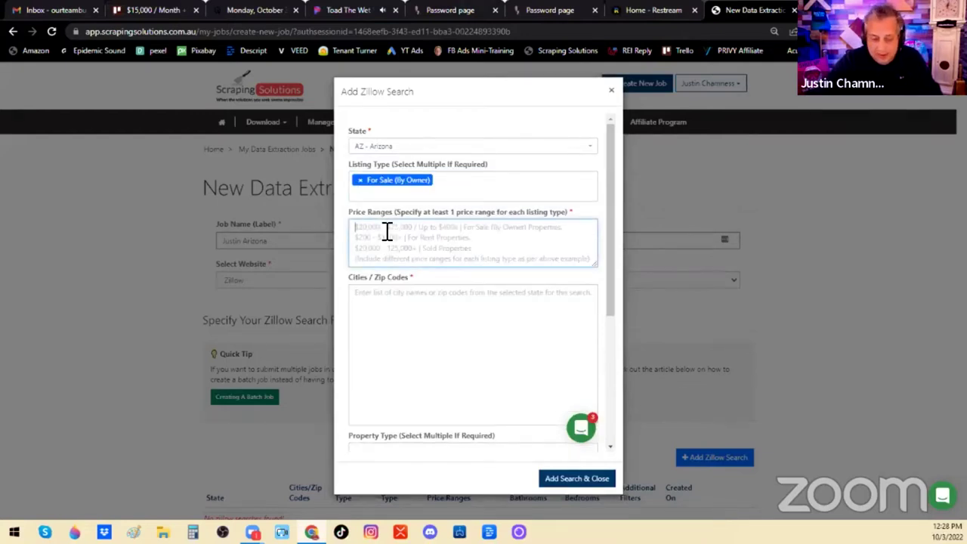
{"action": "type", "text": "$"}
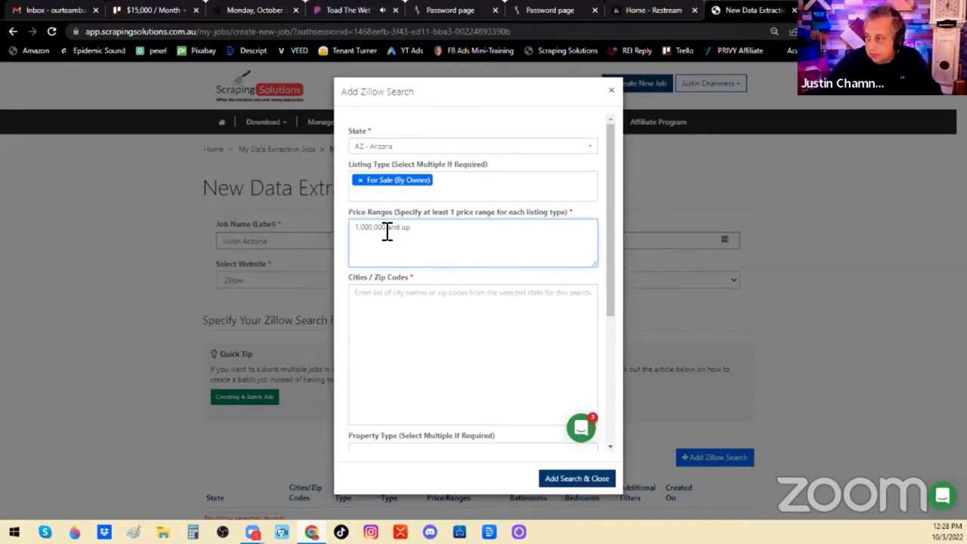
{"action": "key", "text": "Tab"}
{"action": "type", "text": "The"}
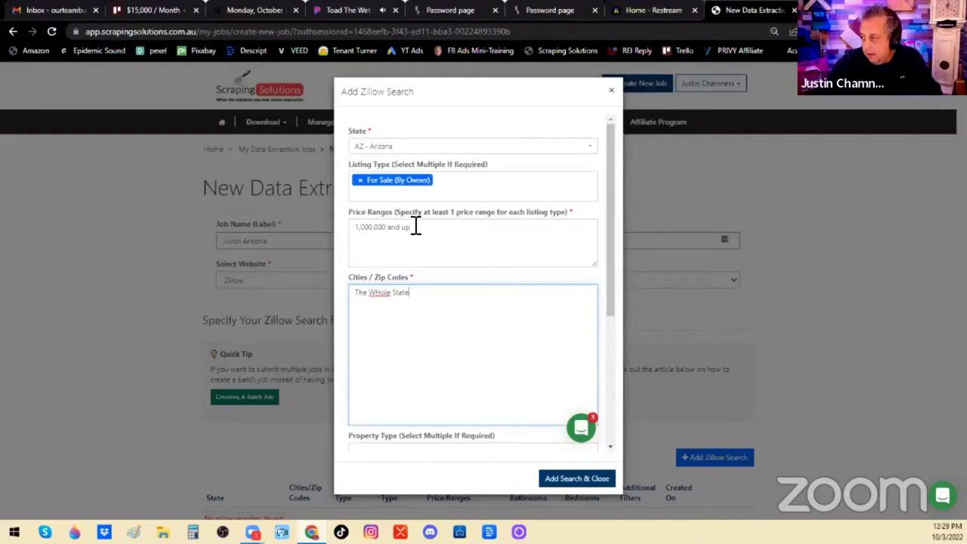
{"action": "left_click_drag", "start_coordinate": [611, 259], "coordinate": [616, 340]}
Step: Add Houses, Apartments, Townhomes and Condos/co-ops as property types
{"action": "left_click", "coordinate": [508, 293]}
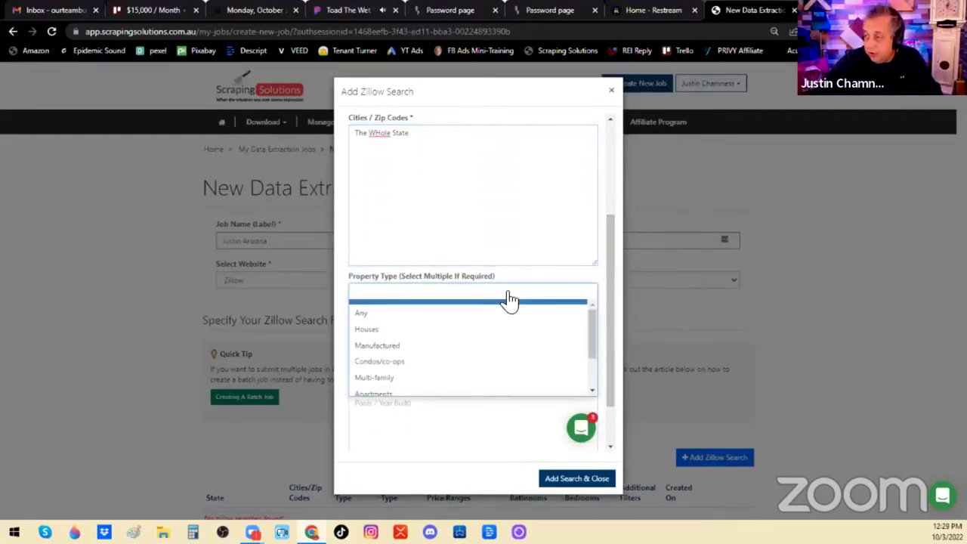
{"action": "left_click", "coordinate": [440, 333]}
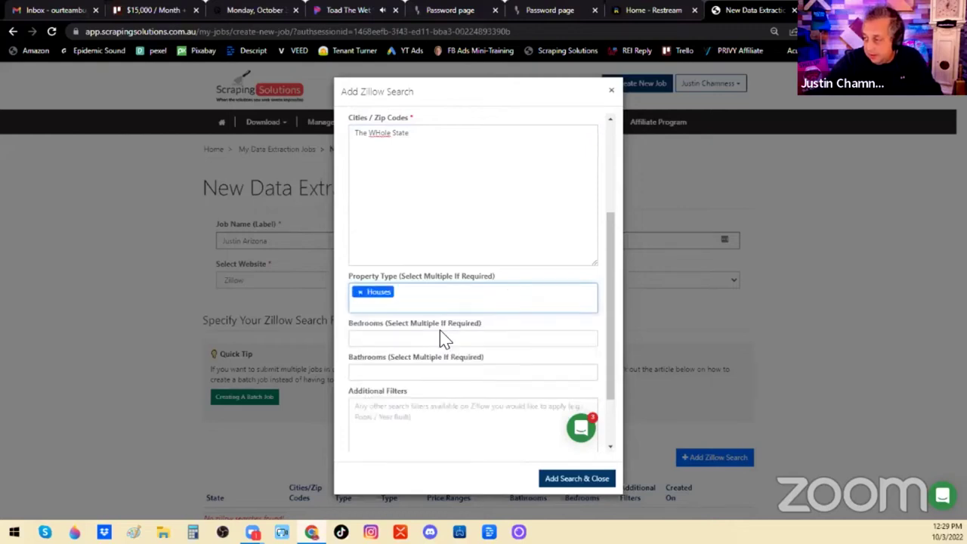
{"action": "left_click", "coordinate": [425, 308]}
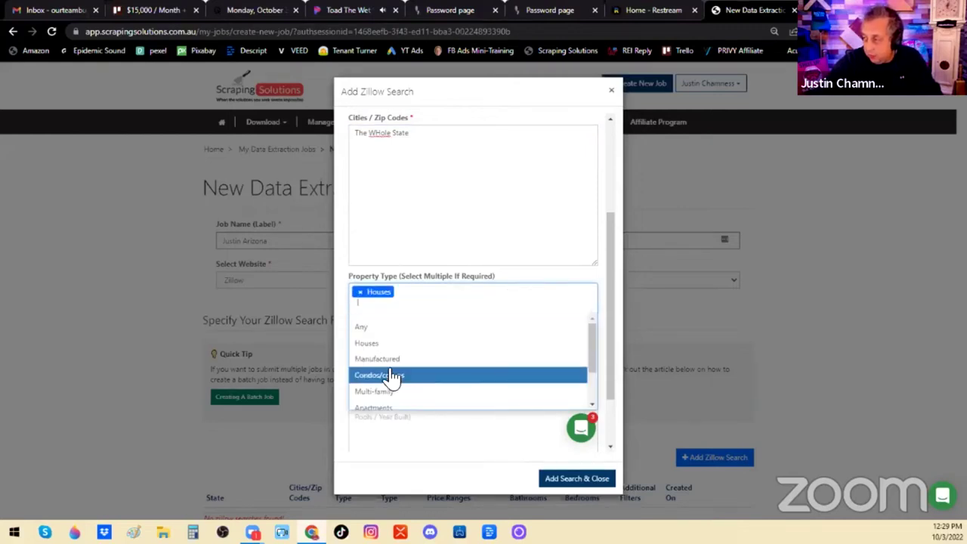
{"action": "left_click", "coordinate": [398, 409]}
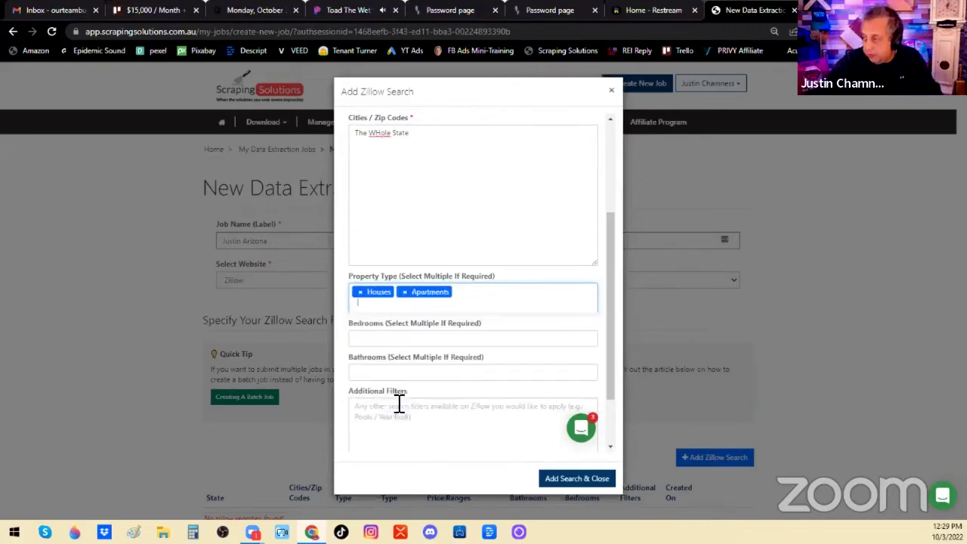
{"action": "left_click", "coordinate": [418, 308]}
{"action": "left_click_drag", "start_coordinate": [593, 339], "coordinate": [593, 374]}
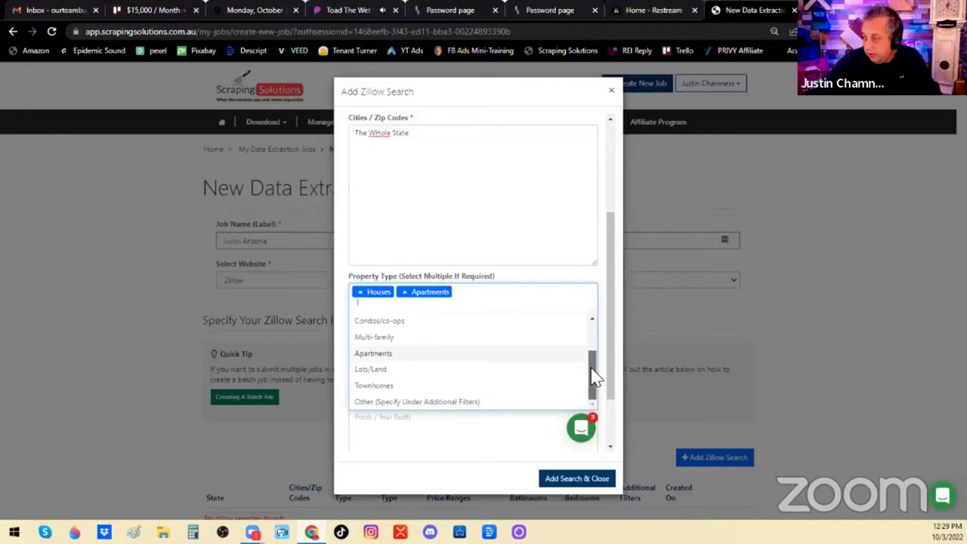
{"action": "left_click", "coordinate": [502, 386]}
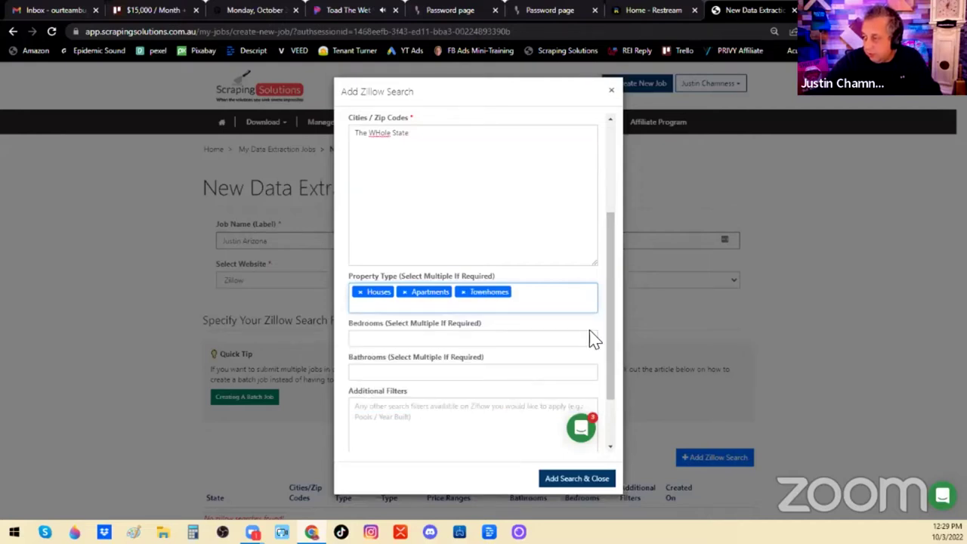
{"action": "left_click", "coordinate": [535, 306]}
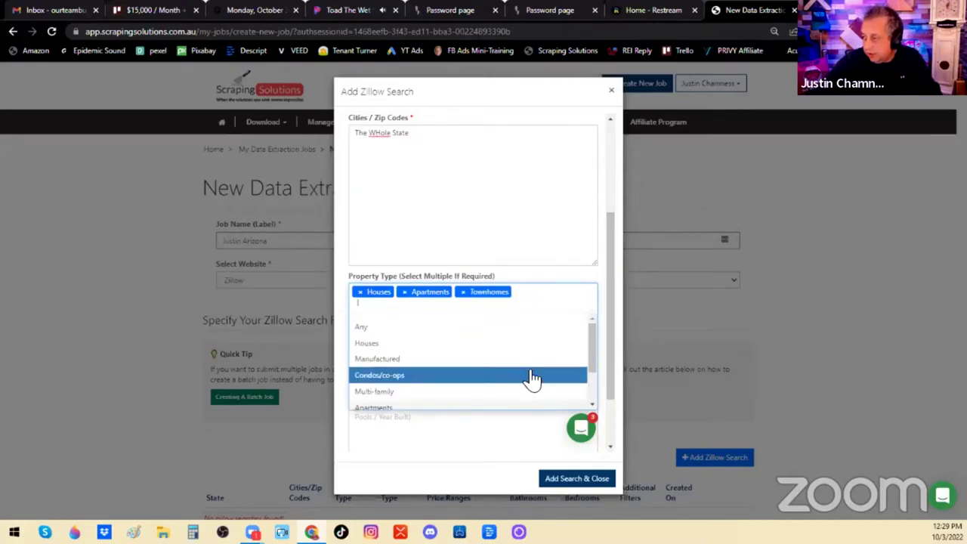
{"action": "left_click", "coordinate": [532, 376]}
{"action": "left_click", "coordinate": [566, 309]}
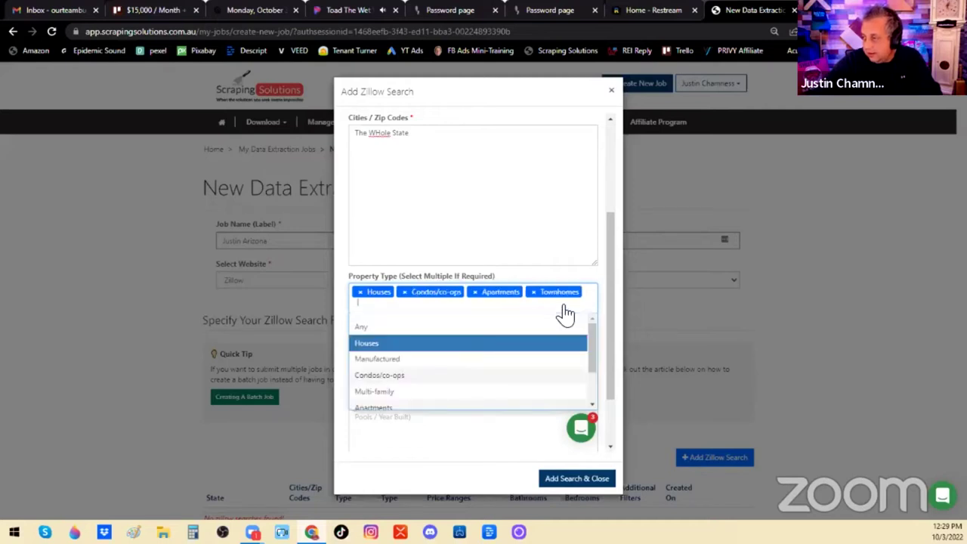
{"action": "mouse_move", "coordinate": [594, 340]}
{"action": "left_mouse_down"}
{"action": "mouse_move", "coordinate": [596, 370]}
{"action": "mouse_move", "coordinate": [594, 324]}
{"action": "left_mouse_up"}
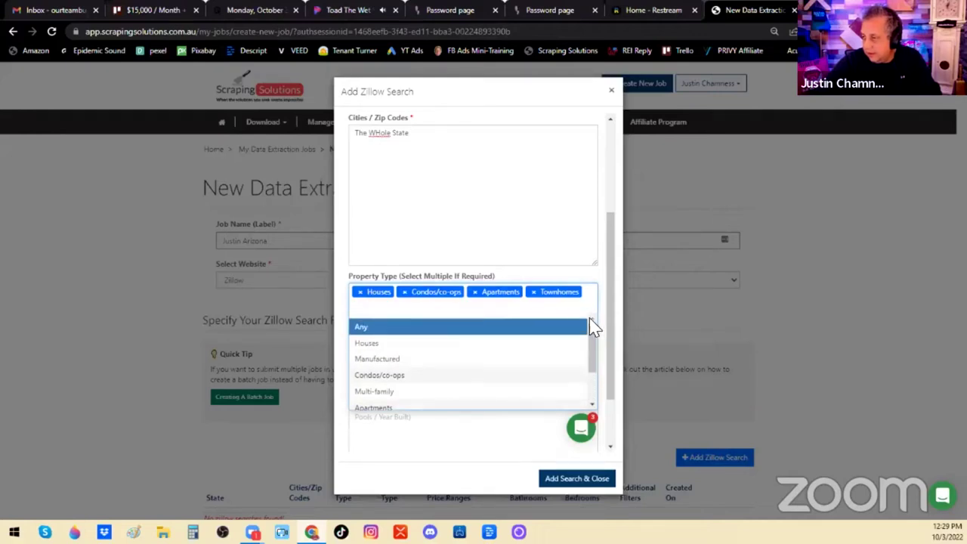
Step: Require 1+ bedrooms and 1+ bathrooms, then add the Arizona search to the job
{"action": "left_click", "coordinate": [532, 254]}
{"action": "left_click", "coordinate": [438, 336]}
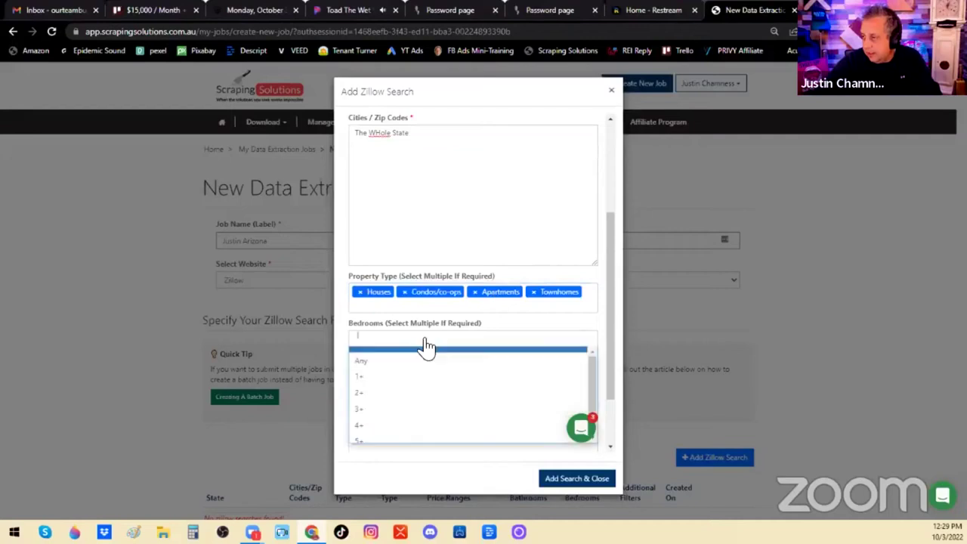
{"action": "left_click", "coordinate": [379, 375]}
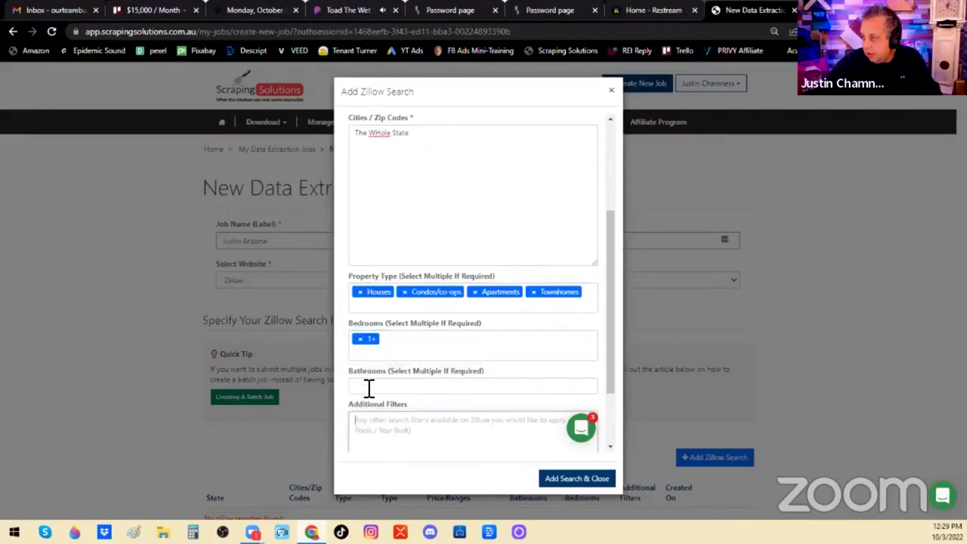
{"action": "left_click", "coordinate": [367, 387]}
{"action": "left_click", "coordinate": [364, 427]}
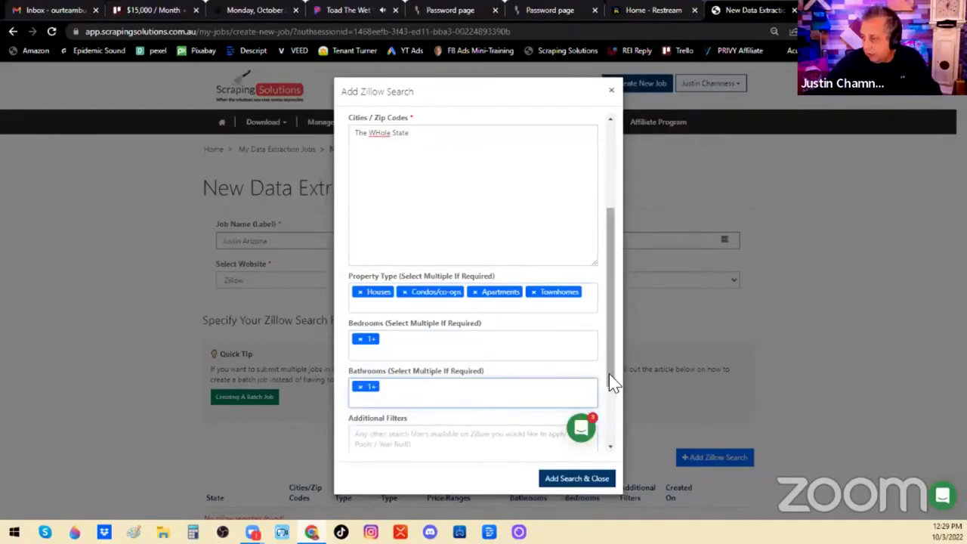
{"action": "left_click_drag", "start_coordinate": [611, 382], "coordinate": [613, 453]}
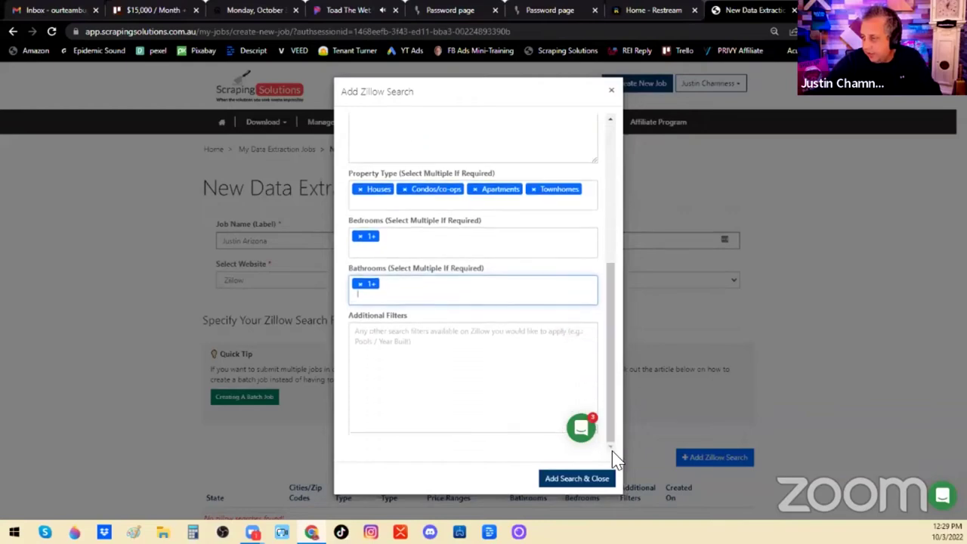
{"action": "left_click", "coordinate": [579, 479]}
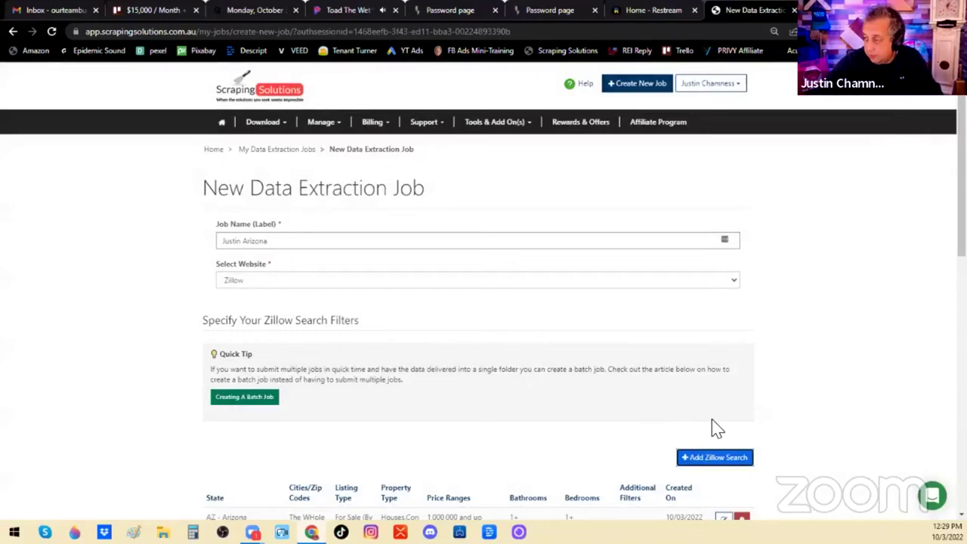
Step: Set the Arizona job's frequency to Once Off Extraction and submit it
{"action": "left_click", "coordinate": [721, 459]}
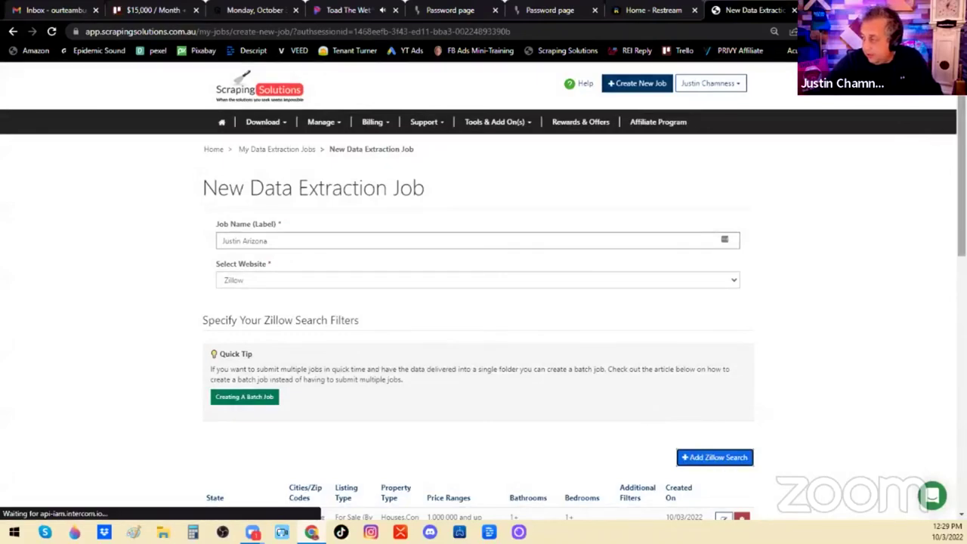
{"action": "scroll", "coordinate": [897, 400], "scroll_direction": "down", "scroll_amount": 4}
{"action": "scroll", "coordinate": [908, 401], "scroll_direction": "down", "scroll_amount": 1}
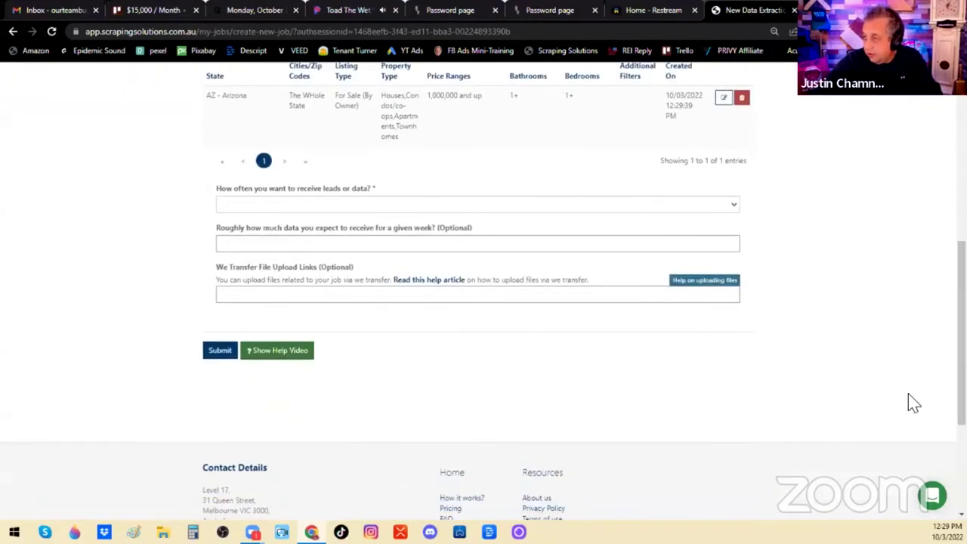
{"action": "left_click", "coordinate": [294, 208]}
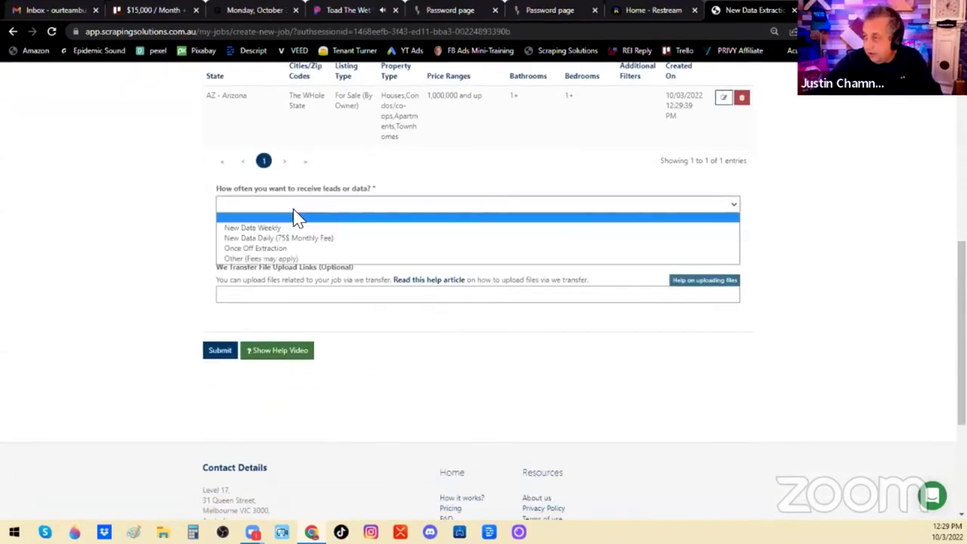
{"action": "left_click", "coordinate": [268, 248]}
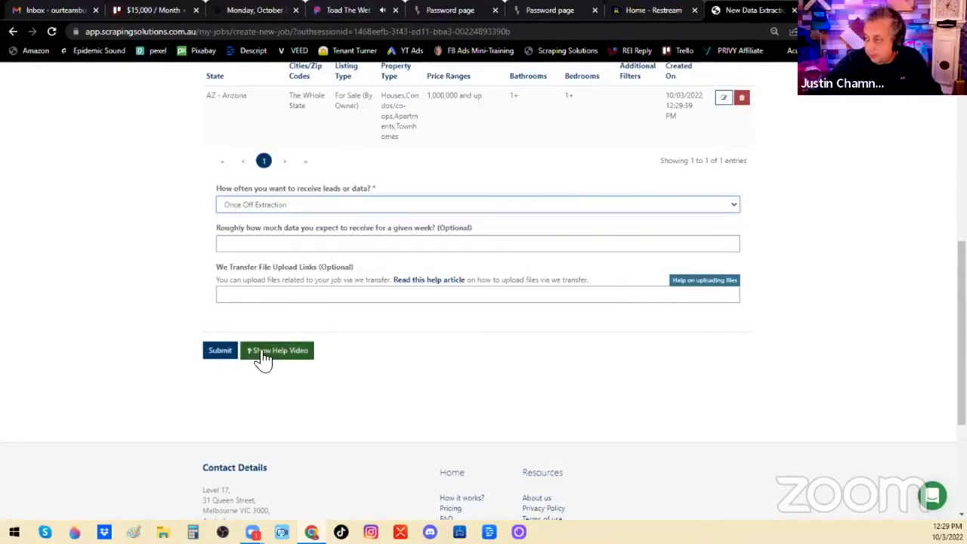
{"action": "left_click", "coordinate": [220, 352]}
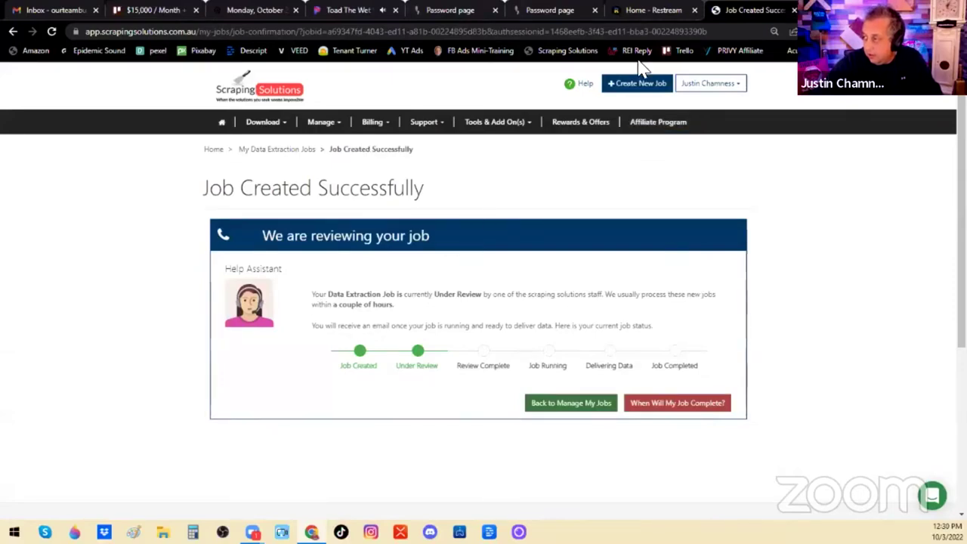
Step: Abandon a half-filled 'Justin' job, reload the confirmation page and reopen an empty New Data Extraction Job form
{"action": "left_click", "coordinate": [639, 87]}
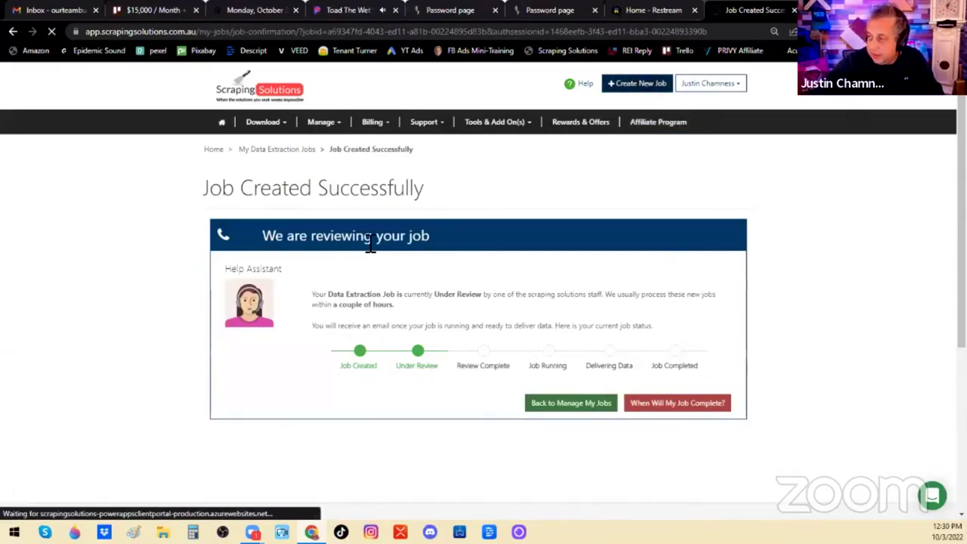
{"action": "left_click", "coordinate": [293, 247]}
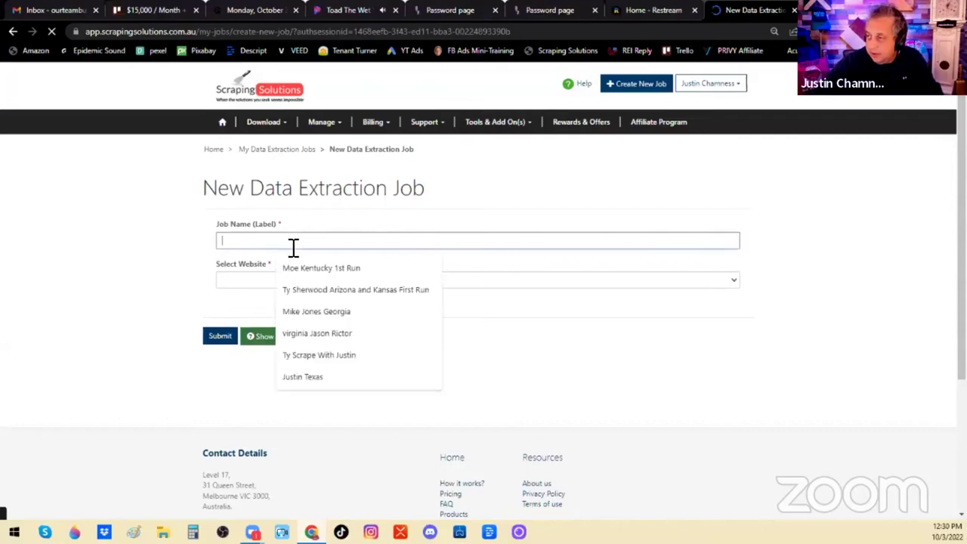
{"action": "type", "text": "Justin"}
{"action": "key", "text": "Tab"}
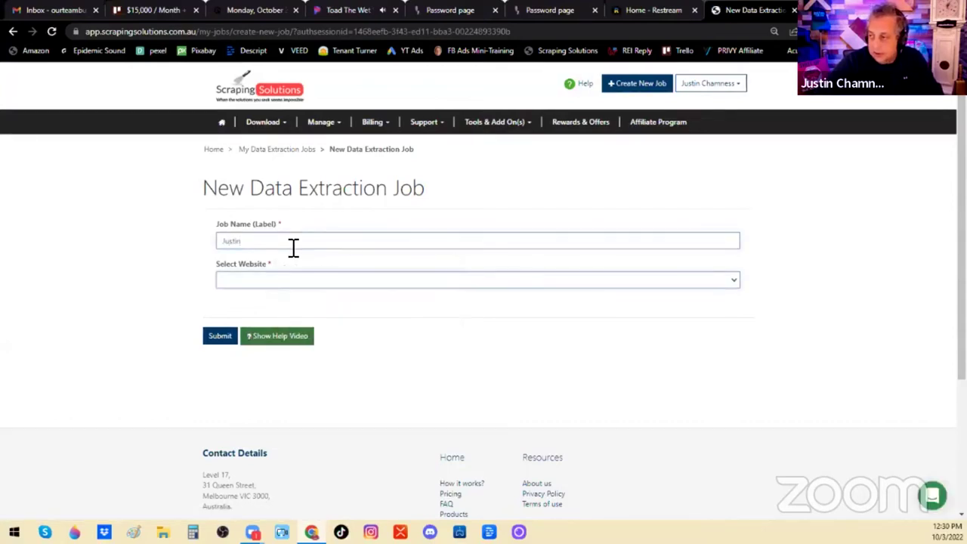
{"action": "key", "text": "o"}
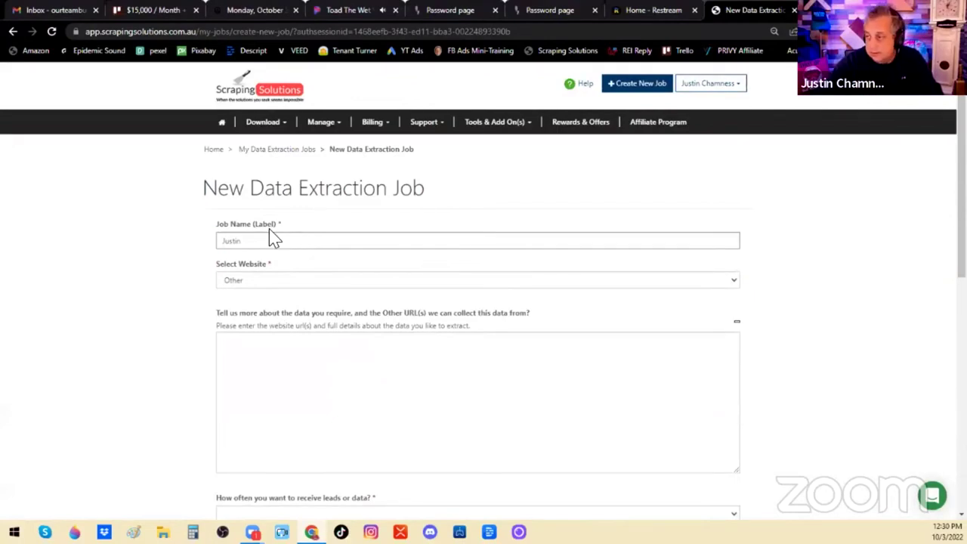
{"action": "left_click", "coordinate": [13, 32]}
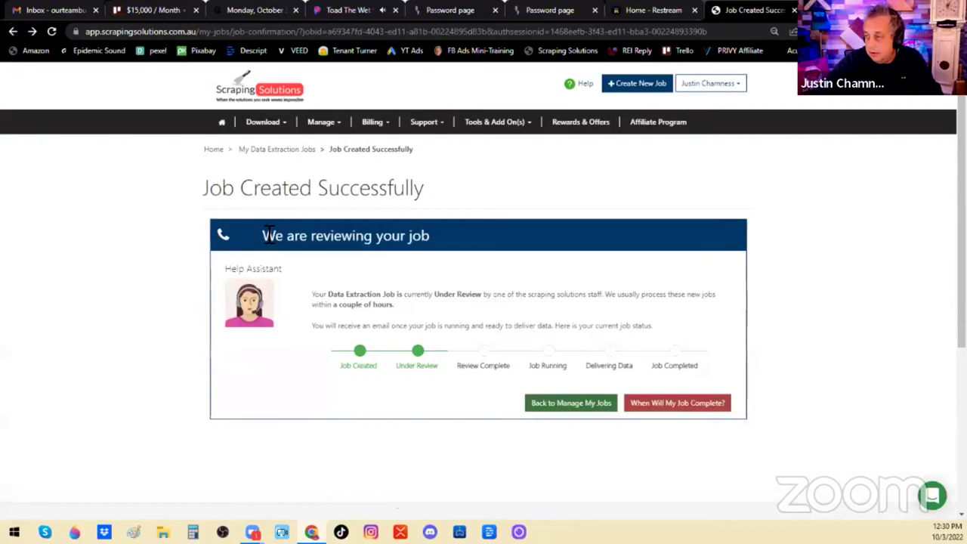
{"action": "left_click", "coordinate": [632, 85]}
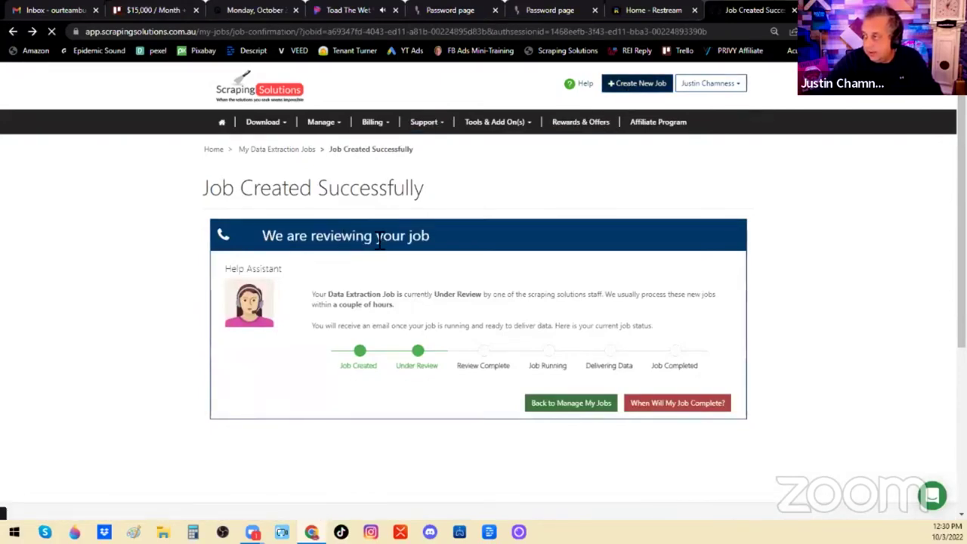
{"action": "left_click", "coordinate": [637, 83]}
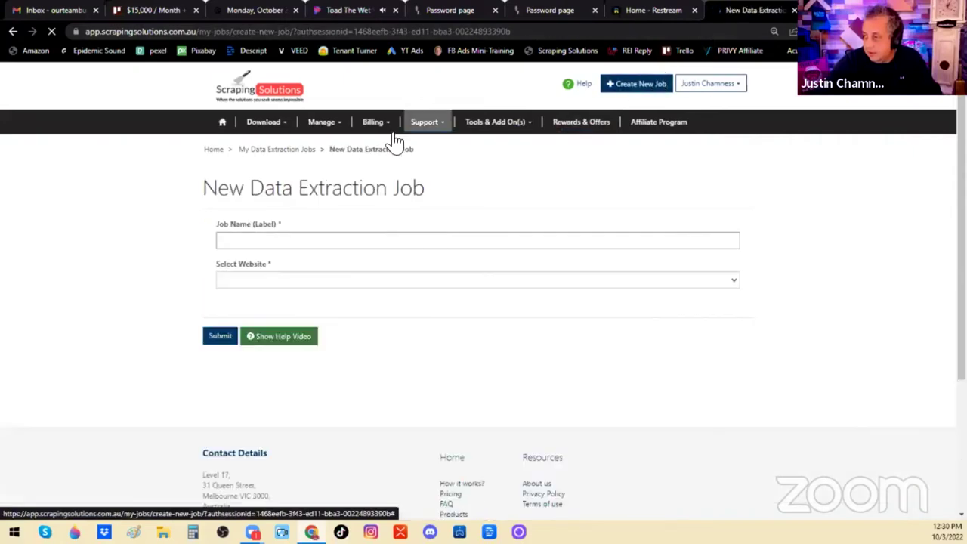
Step: Name the job 'Justin Oklahoma', target Zillow, and bring up the Add Zillow Search form
{"action": "left_click", "coordinate": [257, 238]}
{"action": "type", "text": "Ju"}
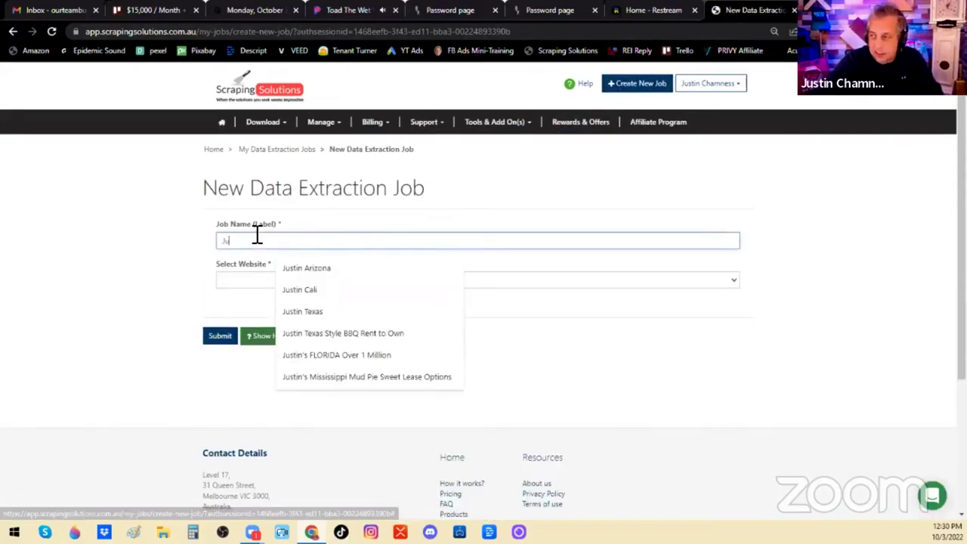
{"action": "type", "text": "stin Ar"}
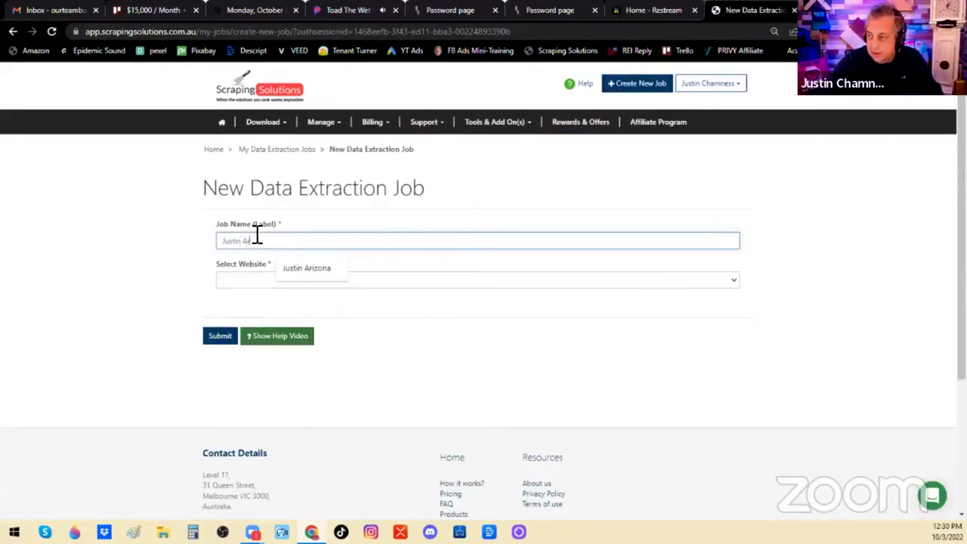
{"action": "key", "text": "BackSpace"}
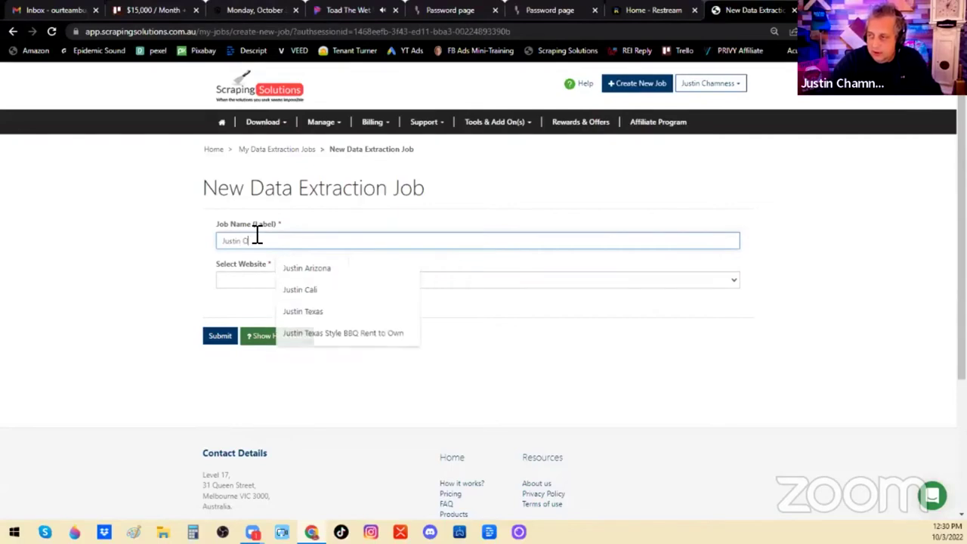
{"action": "type", "text": "Oklahoma"}
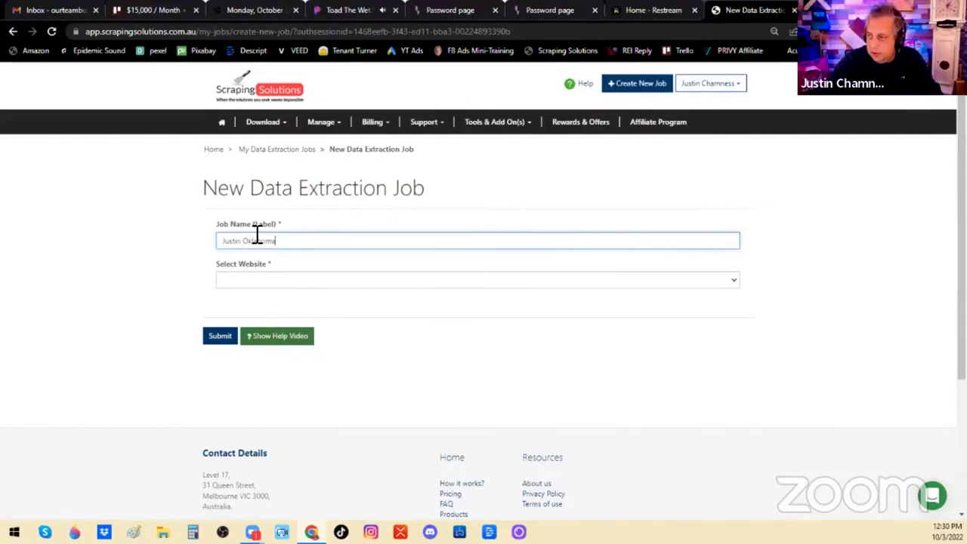
{"action": "key", "text": "Tab"}
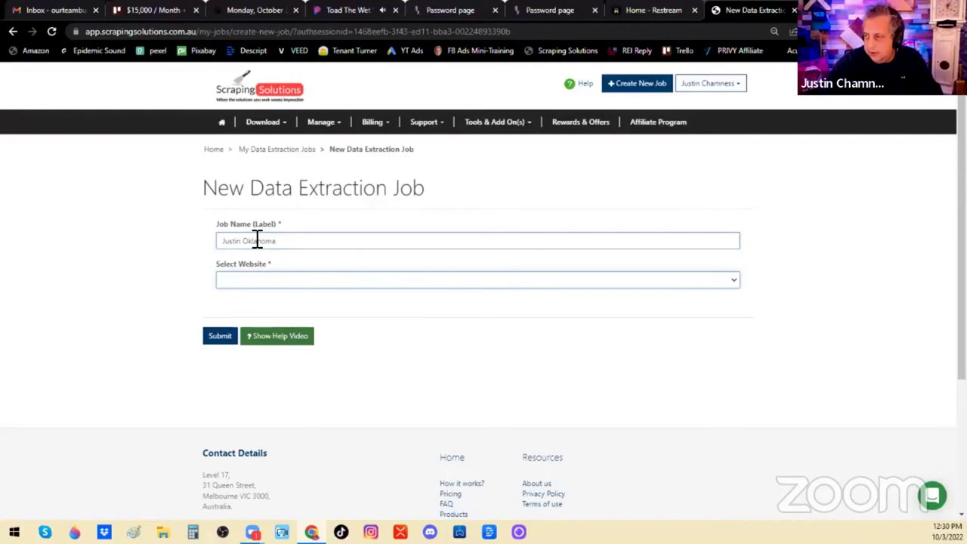
{"action": "left_click", "coordinate": [244, 279]}
{"action": "left_click", "coordinate": [240, 325]}
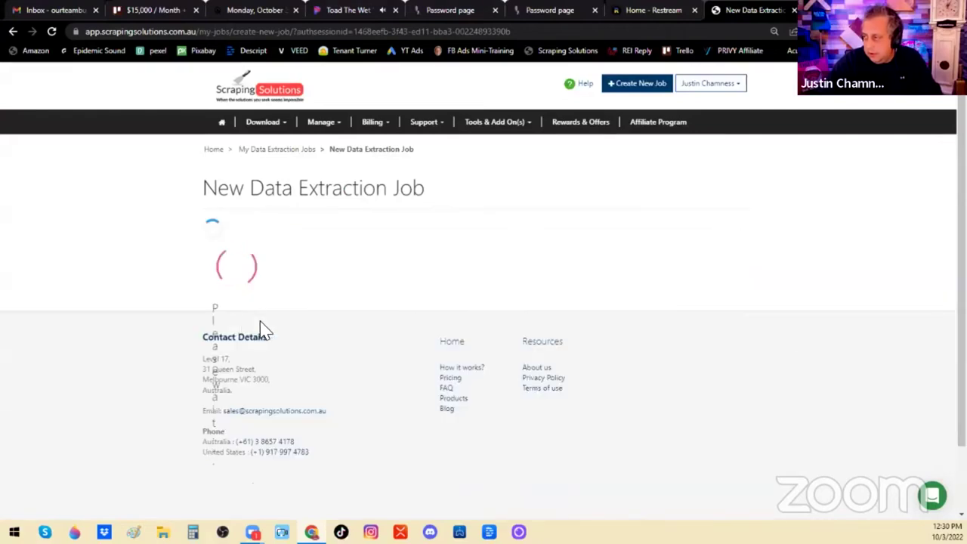
{"action": "left_click", "coordinate": [725, 459]}
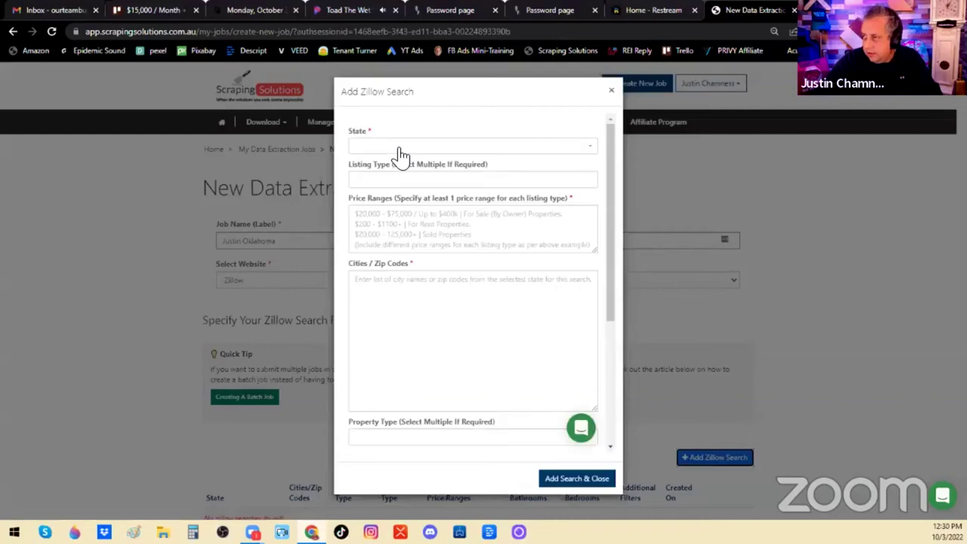
Step: Set state OK - Oklahoma, For Sale (By Owner), minimum price 1,000,000 and cities
{"action": "left_click", "coordinate": [399, 148]}
{"action": "type", "text": "ok"}
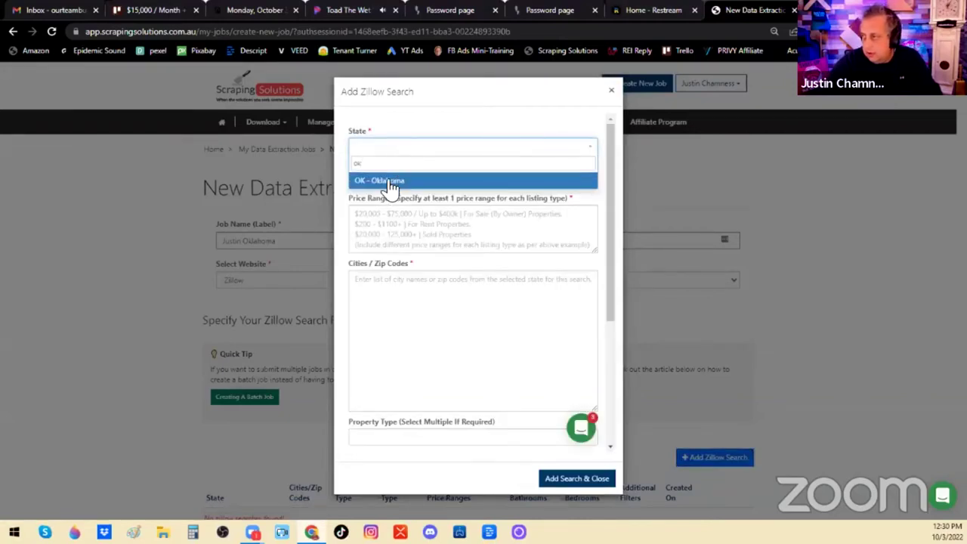
{"action": "left_click", "coordinate": [388, 186]}
{"action": "left_click", "coordinate": [389, 235]}
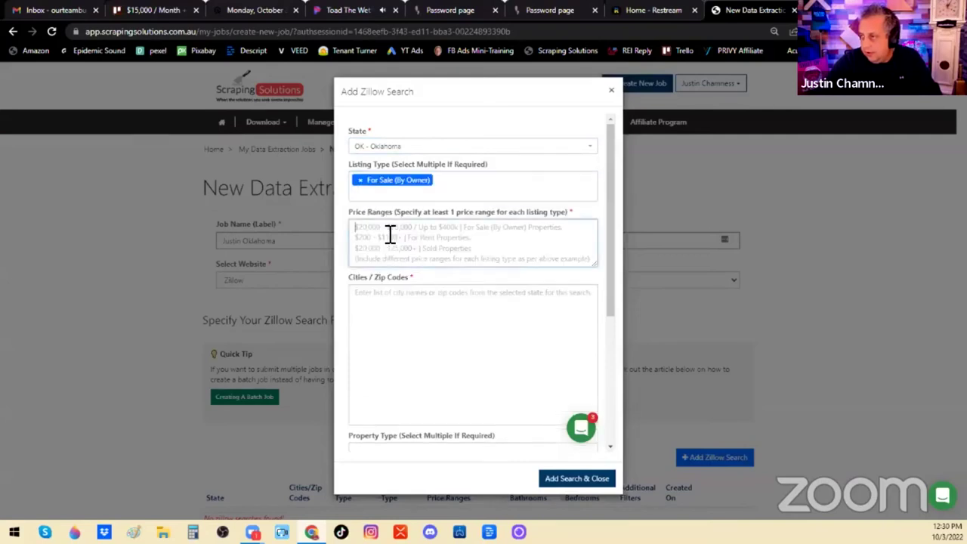
{"action": "type", "text": "1,000,000 and up"}
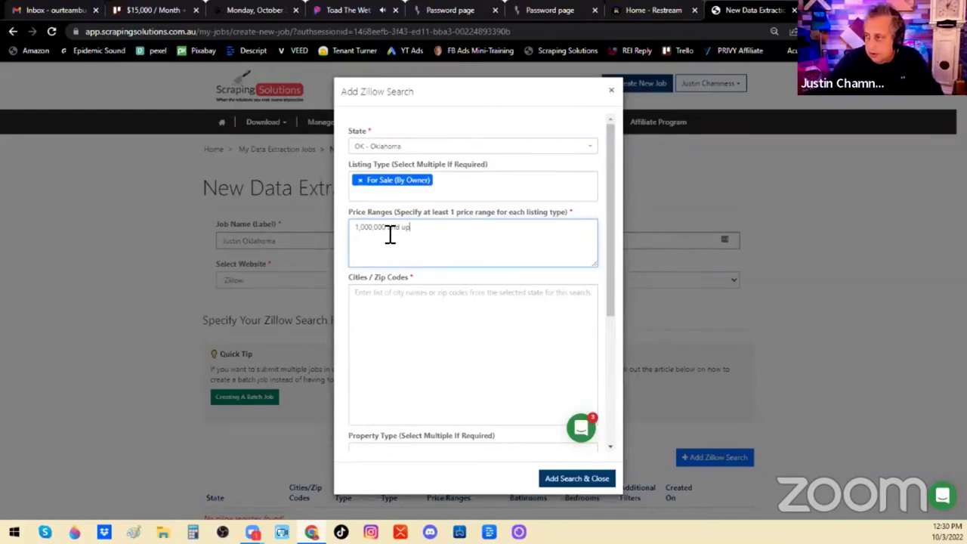
{"action": "key", "text": "Tab"}
{"action": "type", "text": "the"}
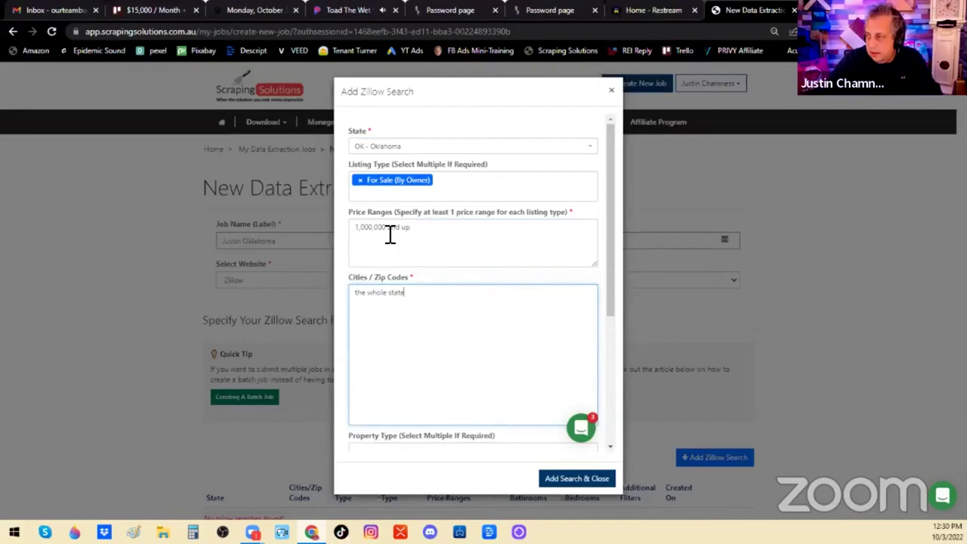
{"action": "key", "text": "Tab"}
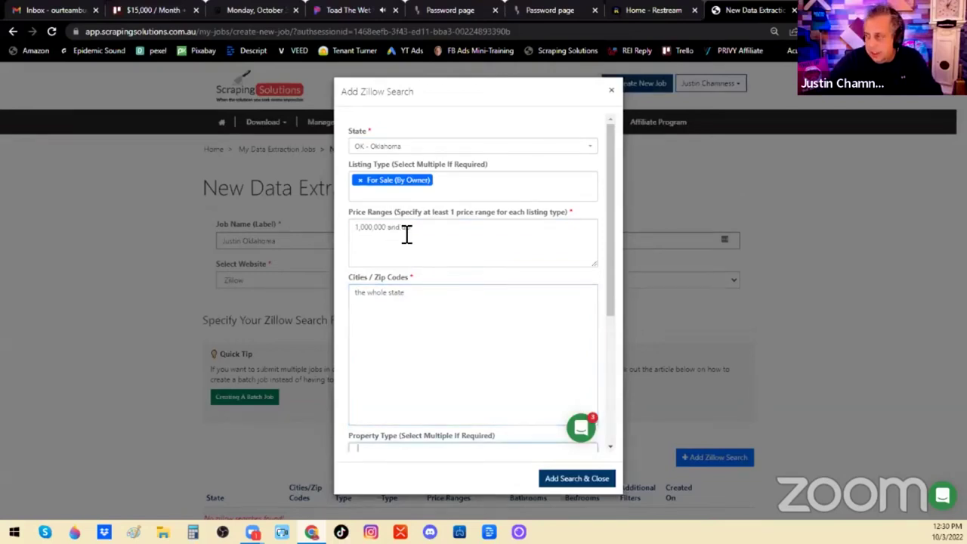
Step: Add Houses, Townhomes, Condos/co-ops and Apartments as property types
{"action": "left_click_drag", "start_coordinate": [611, 255], "coordinate": [605, 376]}
{"action": "type", "text": "h"}
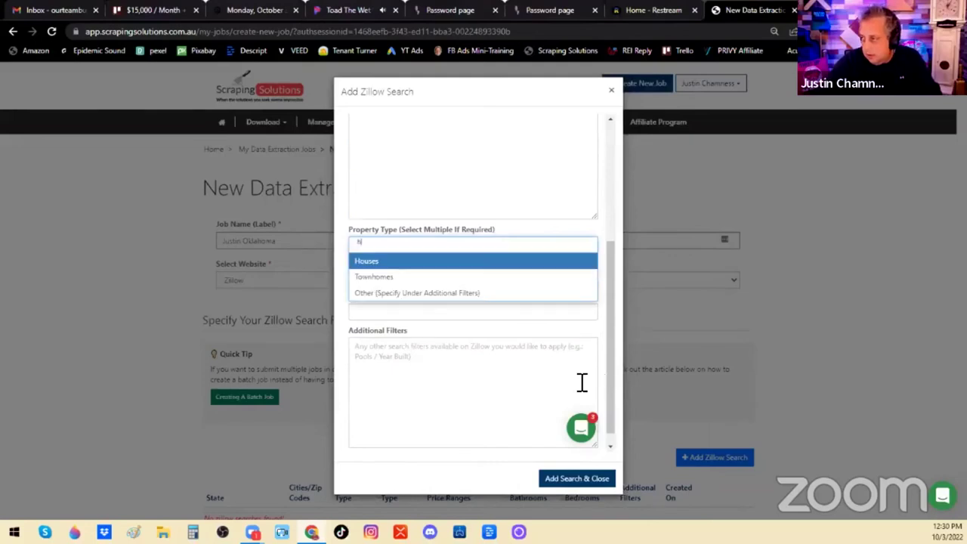
{"action": "left_click", "coordinate": [503, 262]}
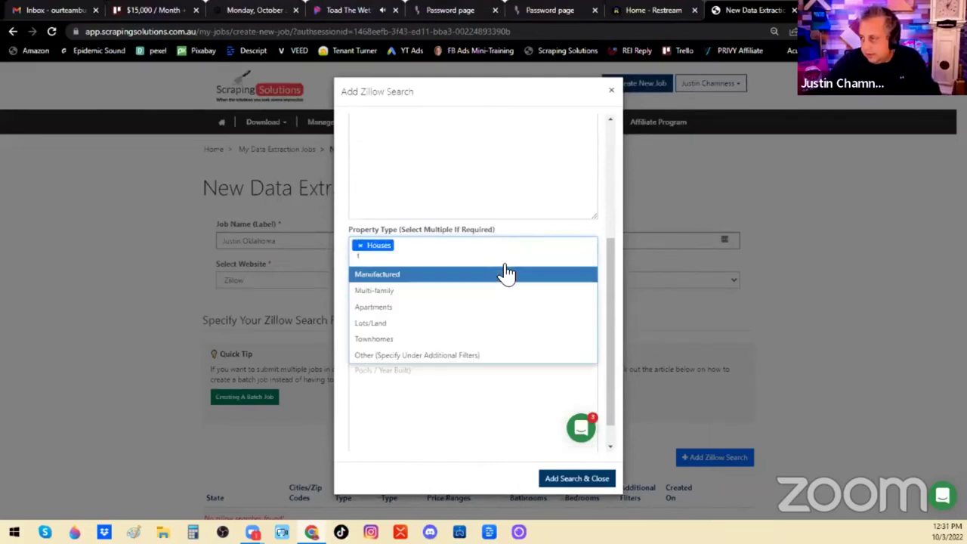
{"action": "left_click", "coordinate": [476, 339]}
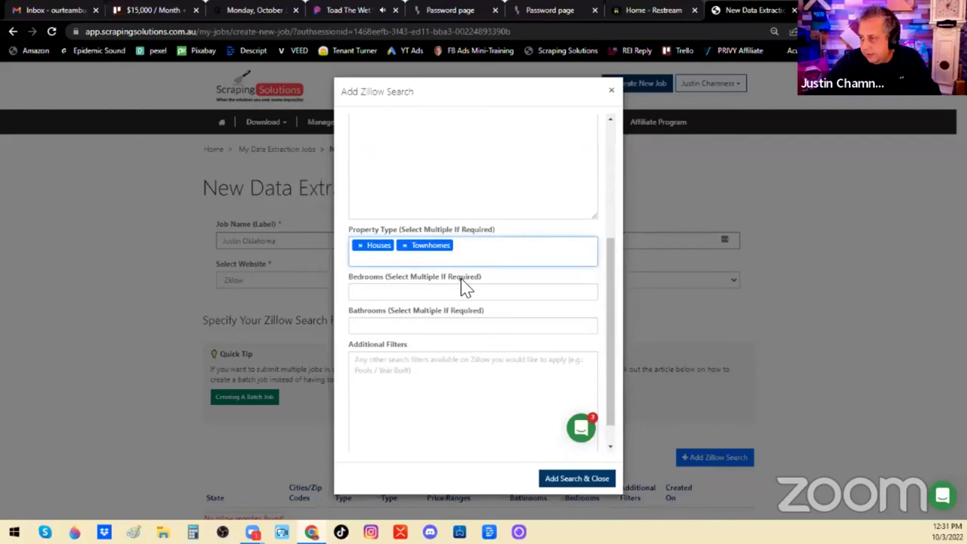
{"action": "type", "text": "c"}
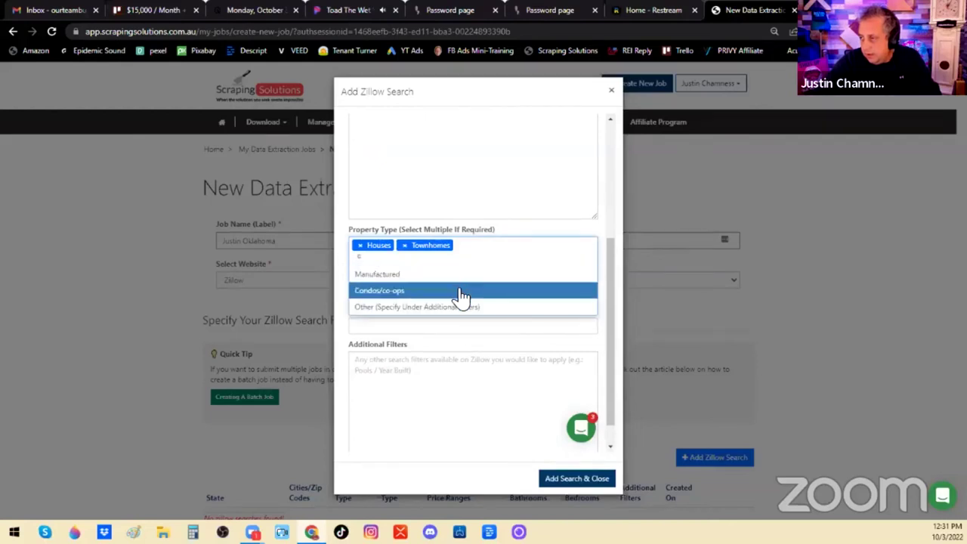
{"action": "left_click", "coordinate": [458, 291]}
{"action": "left_click", "coordinate": [451, 268]}
{"action": "type", "text": "a"}
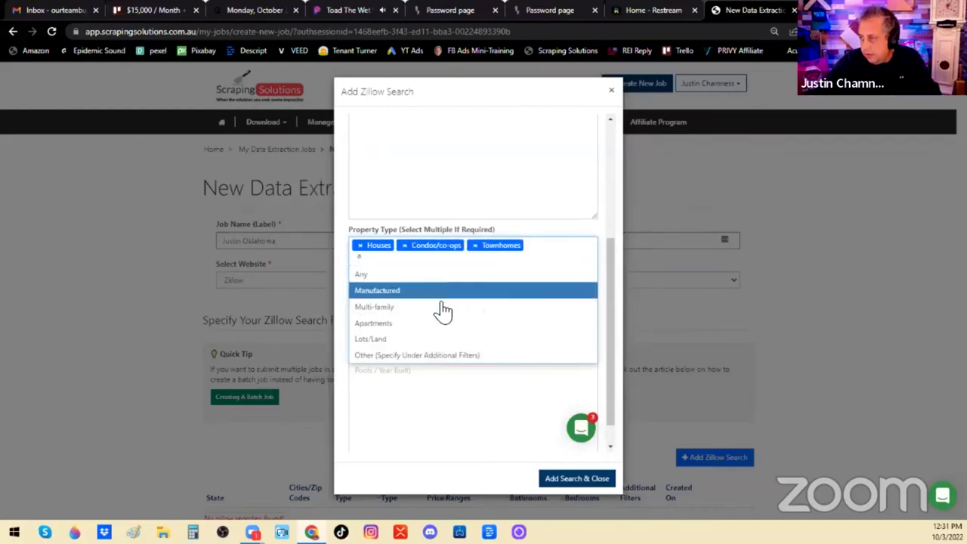
{"action": "left_click", "coordinate": [441, 326]}
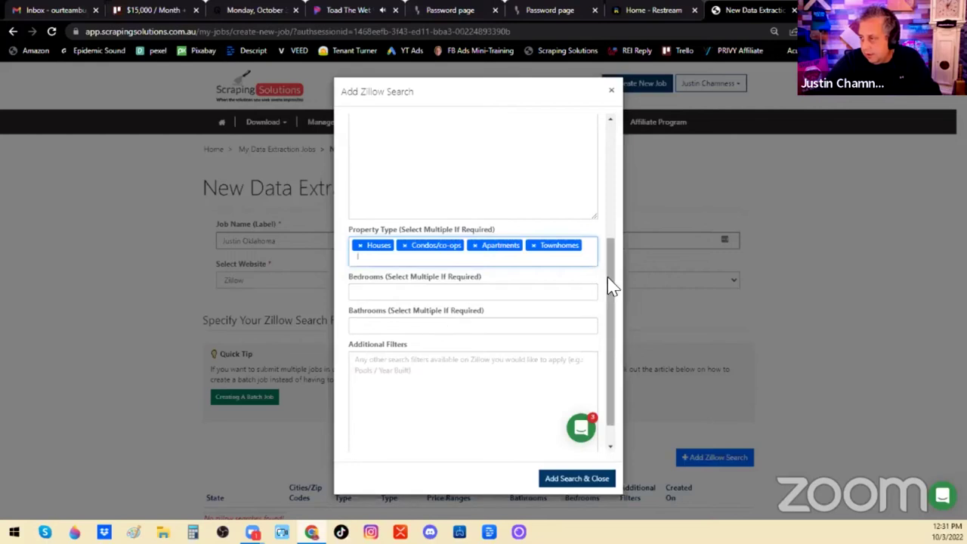
{"action": "left_click_drag", "start_coordinate": [612, 280], "coordinate": [610, 291]}
Step: Require 1+ bedrooms and 1+ bathrooms, then save the Oklahoma search to the job
{"action": "left_click", "coordinate": [570, 283]}
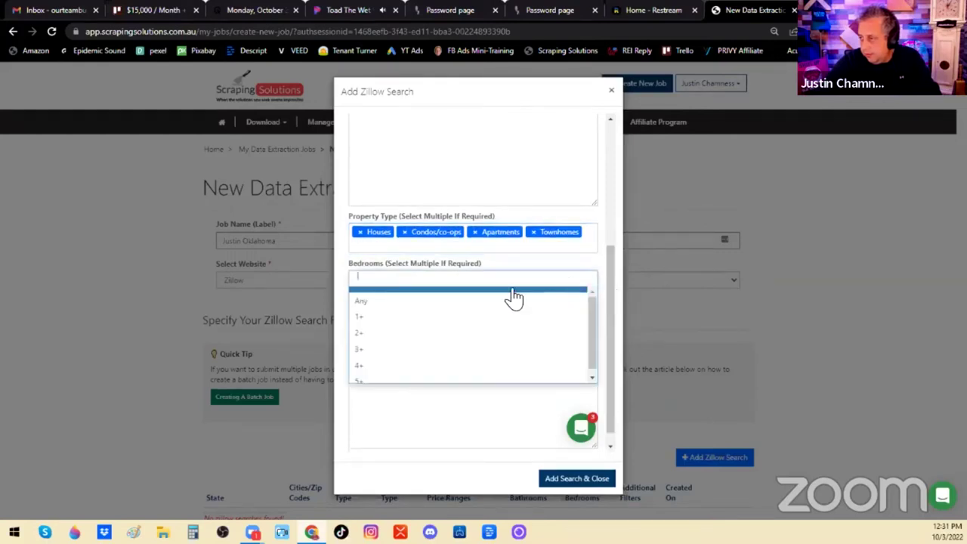
{"action": "left_click", "coordinate": [445, 321]}
{"action": "left_click", "coordinate": [446, 324]}
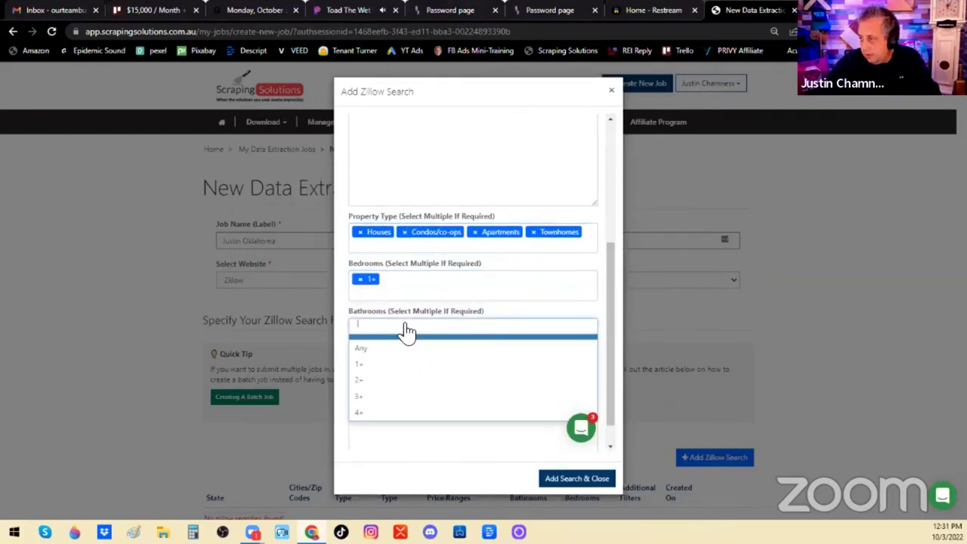
{"action": "left_click", "coordinate": [372, 367]}
{"action": "left_click", "coordinate": [368, 377]}
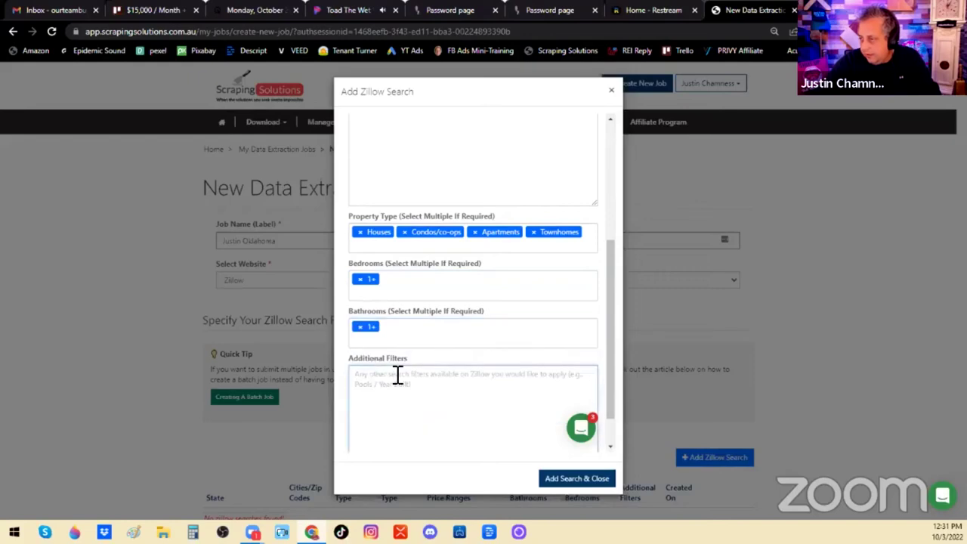
{"action": "left_click_drag", "start_coordinate": [609, 338], "coordinate": [610, 395]}
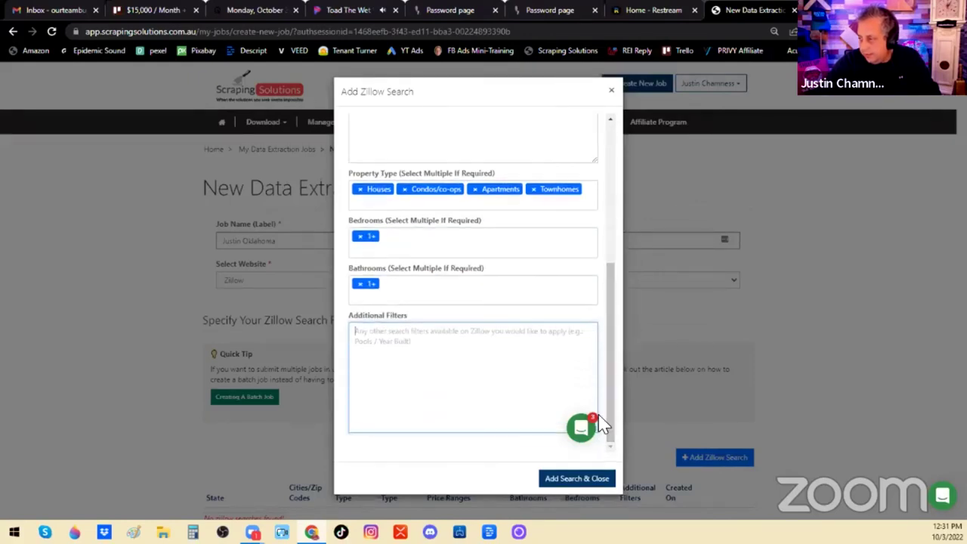
{"action": "left_click", "coordinate": [574, 478]}
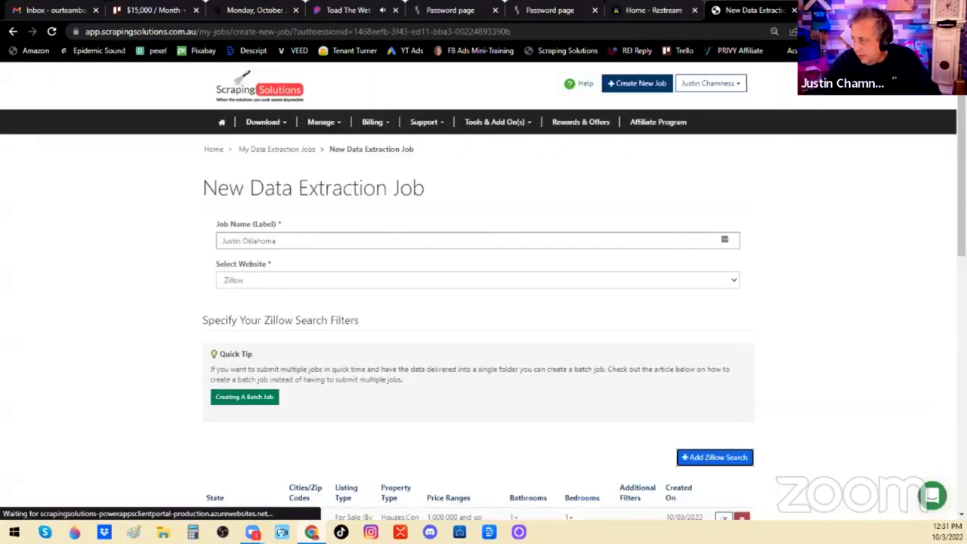
Step: Submit the Oklahoma job as a Once Off Extraction, then go to the REI Reply site
{"action": "scroll", "coordinate": [666, 292], "scroll_direction": "down", "scroll_amount": 5}
{"action": "left_click", "coordinate": [369, 227]}
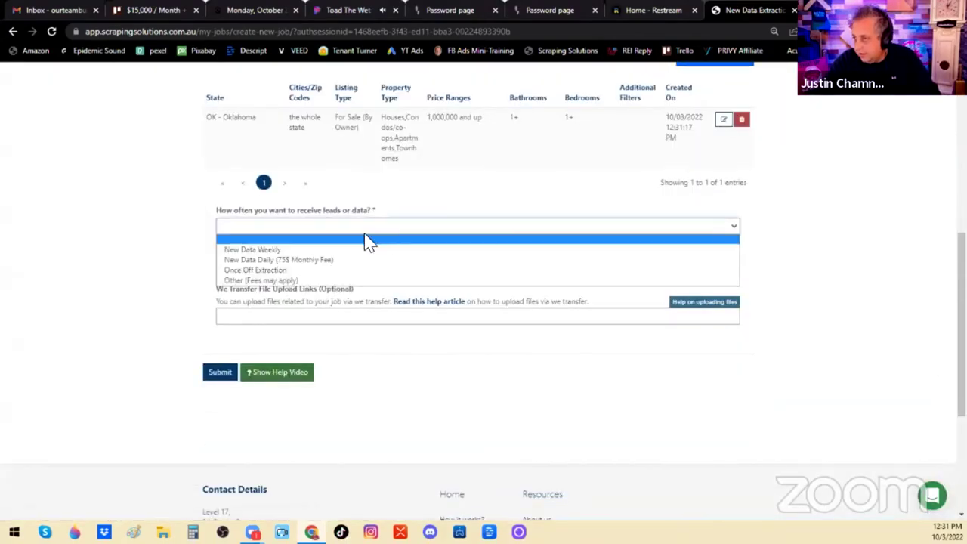
{"action": "left_click", "coordinate": [281, 270]}
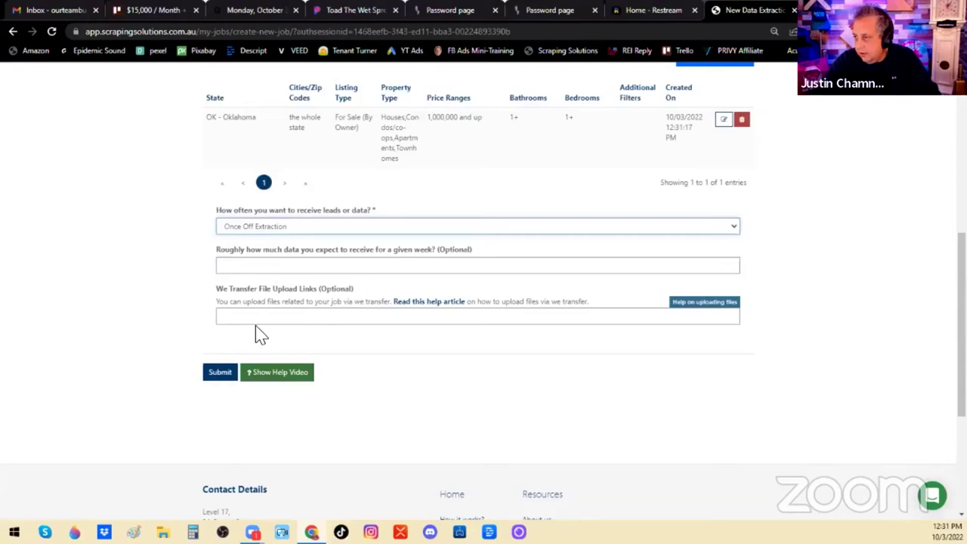
{"action": "left_click", "coordinate": [219, 373]}
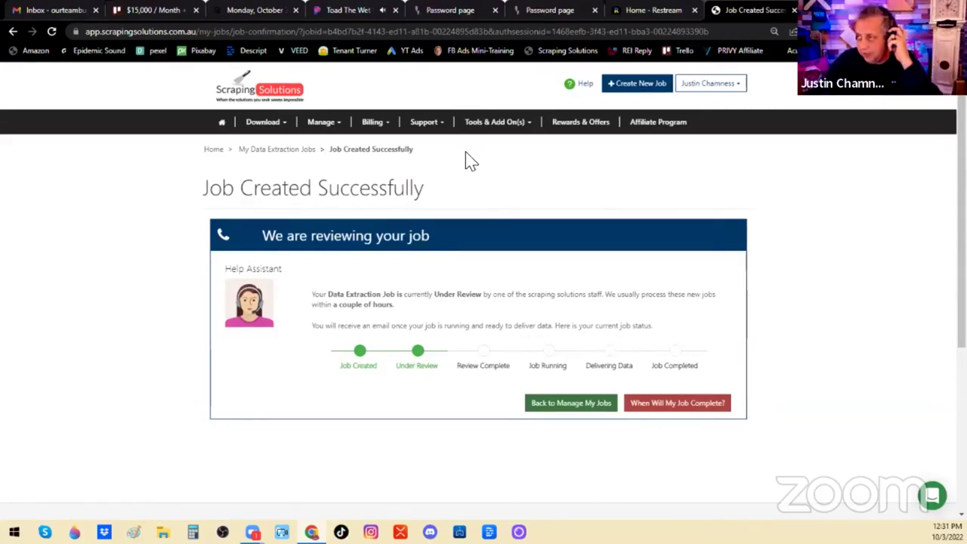
{"action": "left_click", "coordinate": [638, 50]}
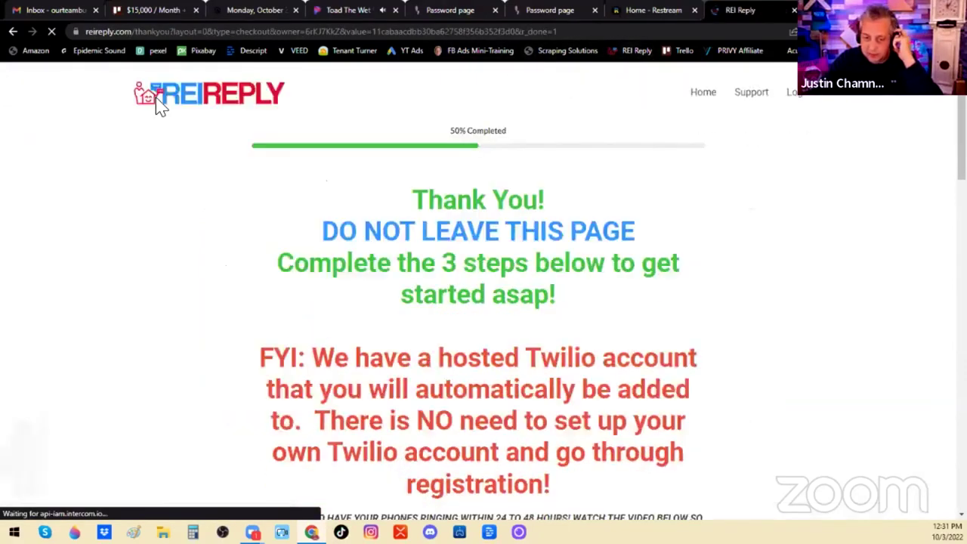